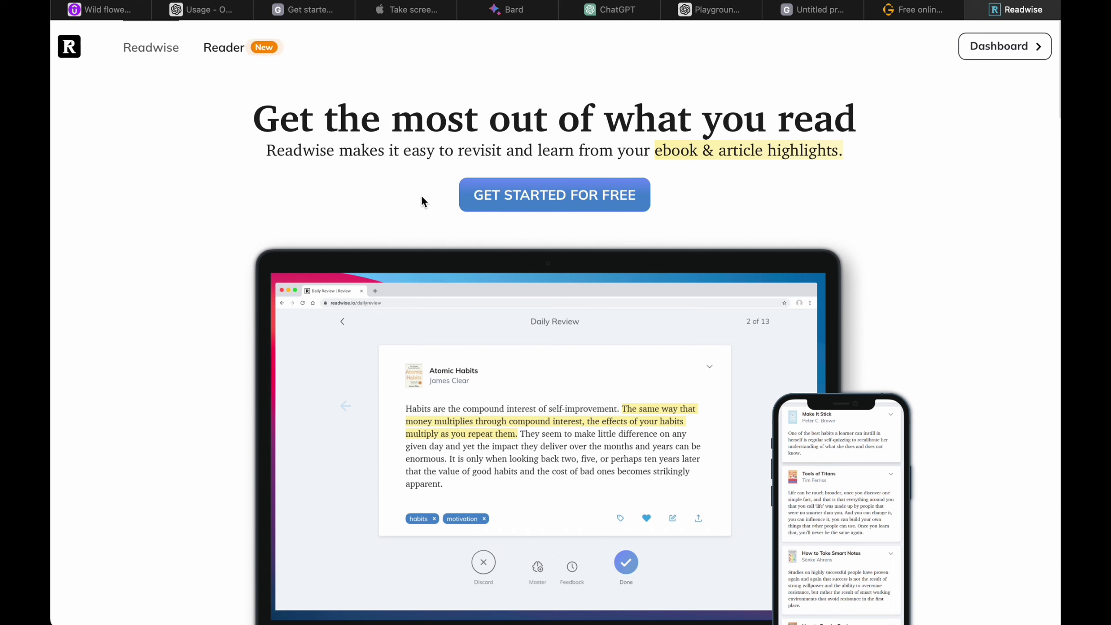
# Look over the Readwise home page and open the account dashboard with its highlight connections.
pyautogui.scroll(-10, 606, 237)
pyautogui.scroll(6, 844, 179)
pyautogui.scroll(5, 844, 179)
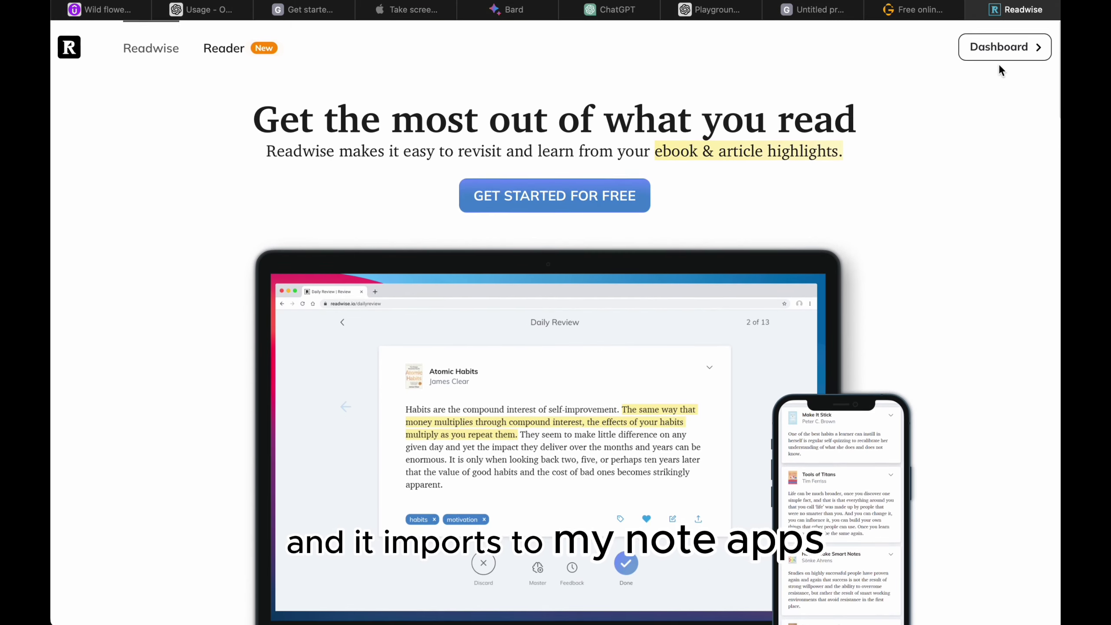
pyautogui.click(995, 45)
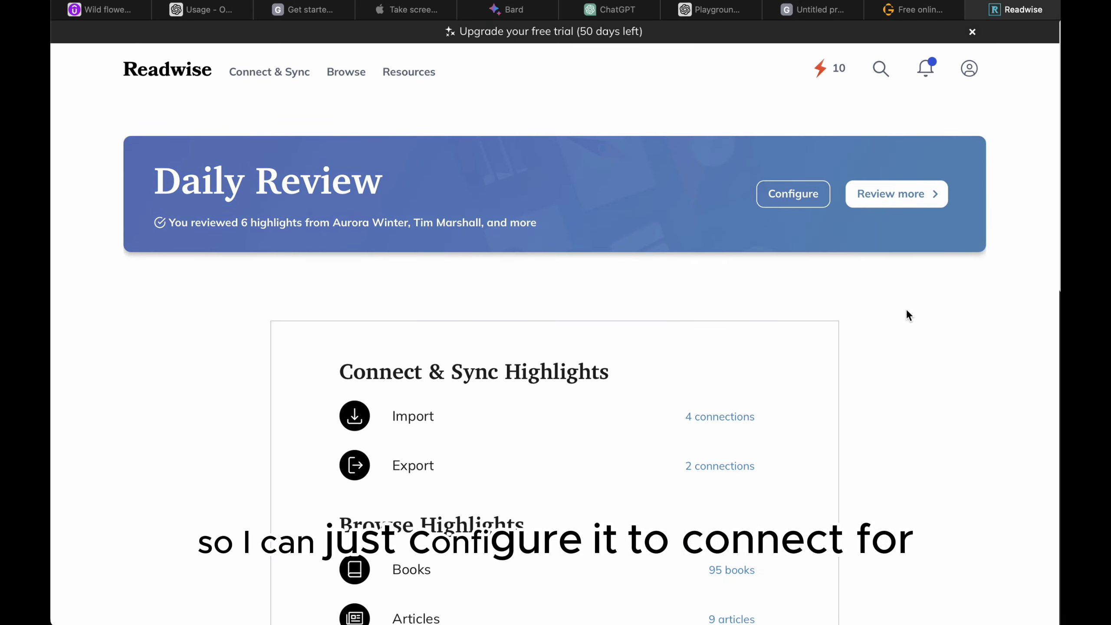
pyautogui.scroll(-2, 907, 308)
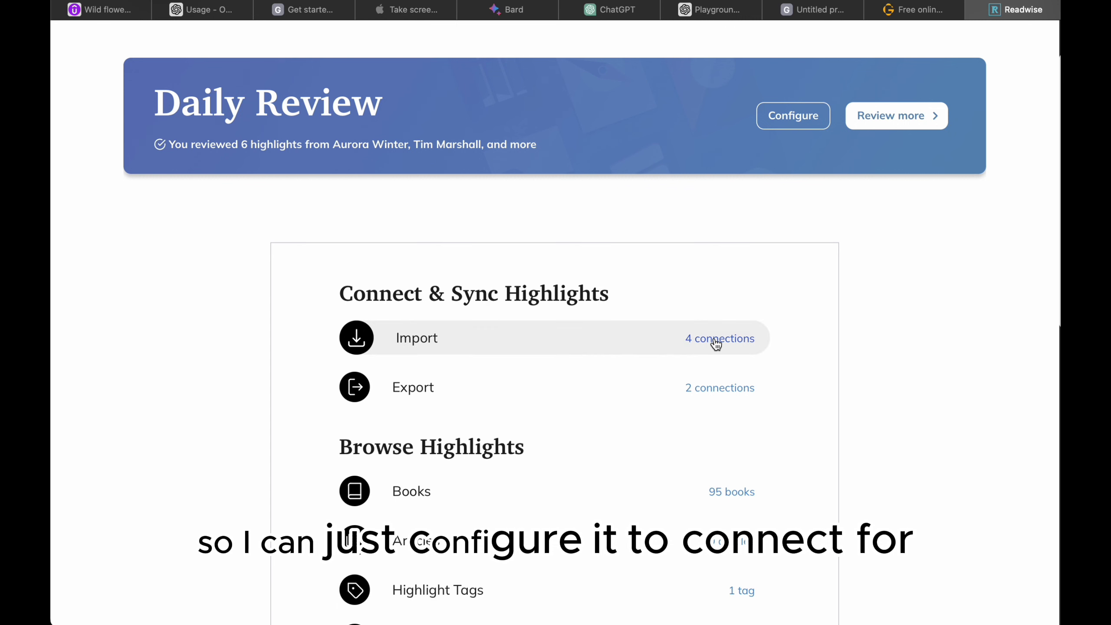
# Open the highlight import connections and examine the connected and available sources.
pyautogui.click(587, 367)
pyautogui.scroll(-3, 584, 408)
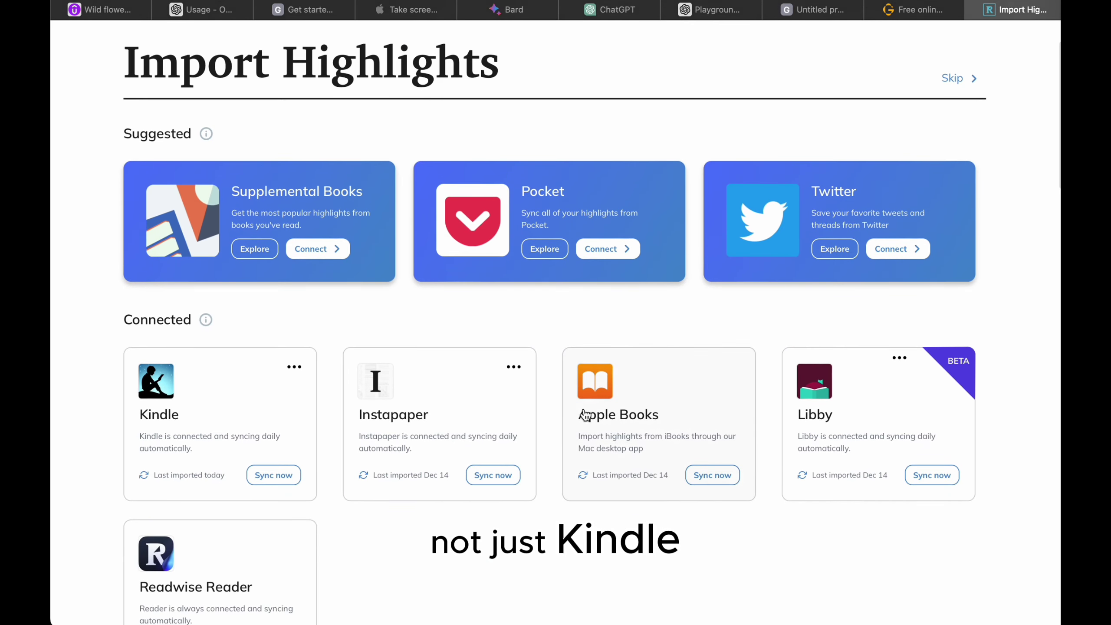
pyautogui.scroll(-3, 330, 513)
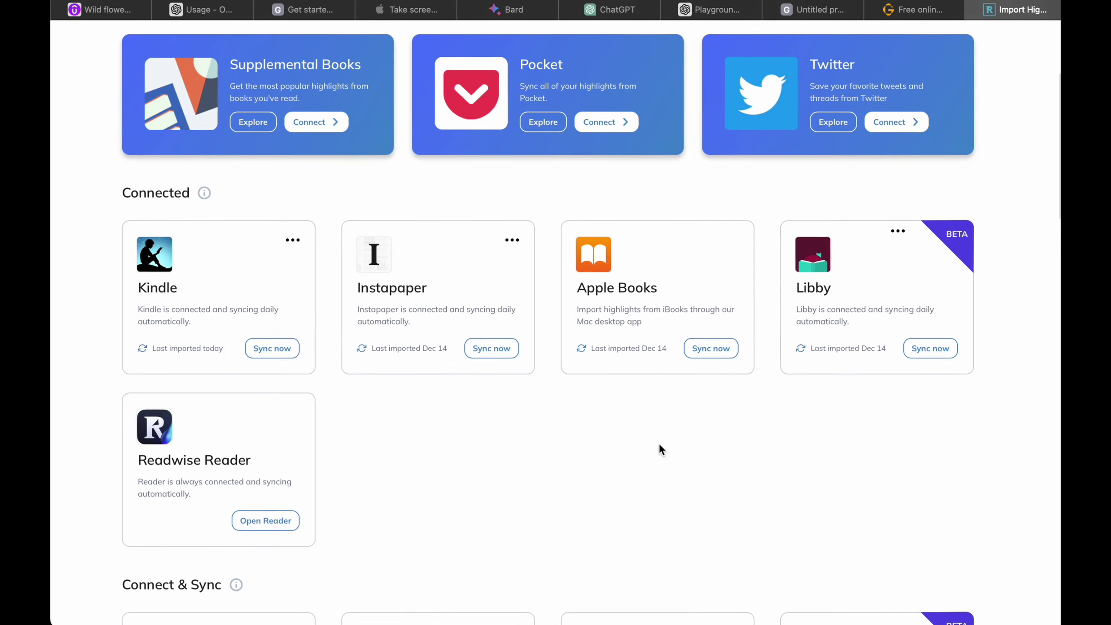
pyautogui.scroll(-3, 659, 449)
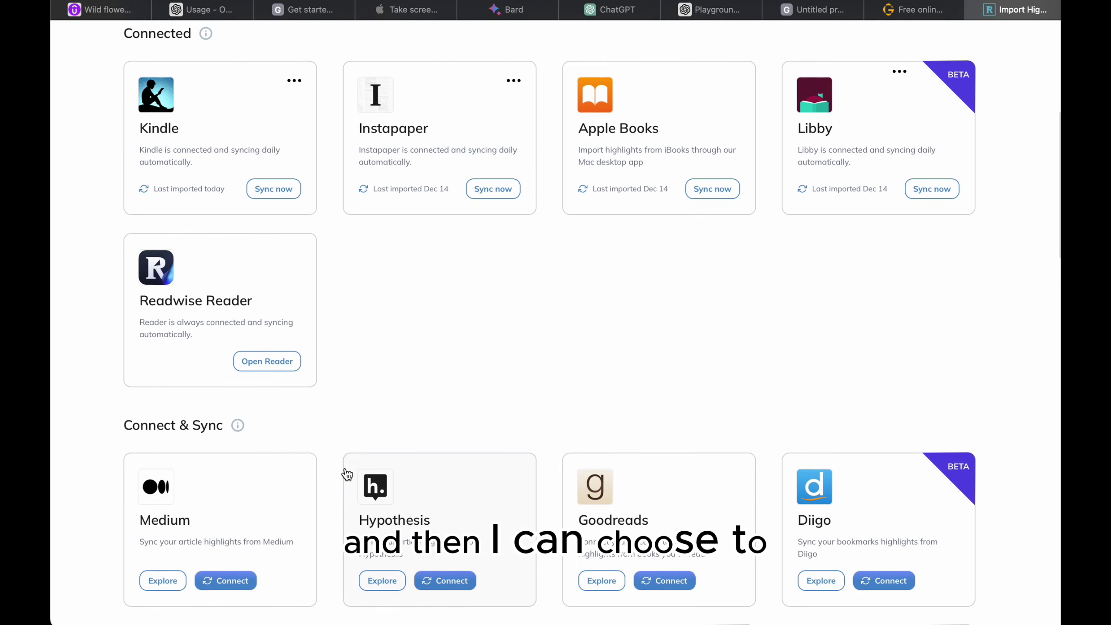
# Return to the dashboard, open the highlight export connections and examine the note apps offered.
pyautogui.scroll(10, 346, 470)
pyautogui.hscroll(-5, 347, 471)
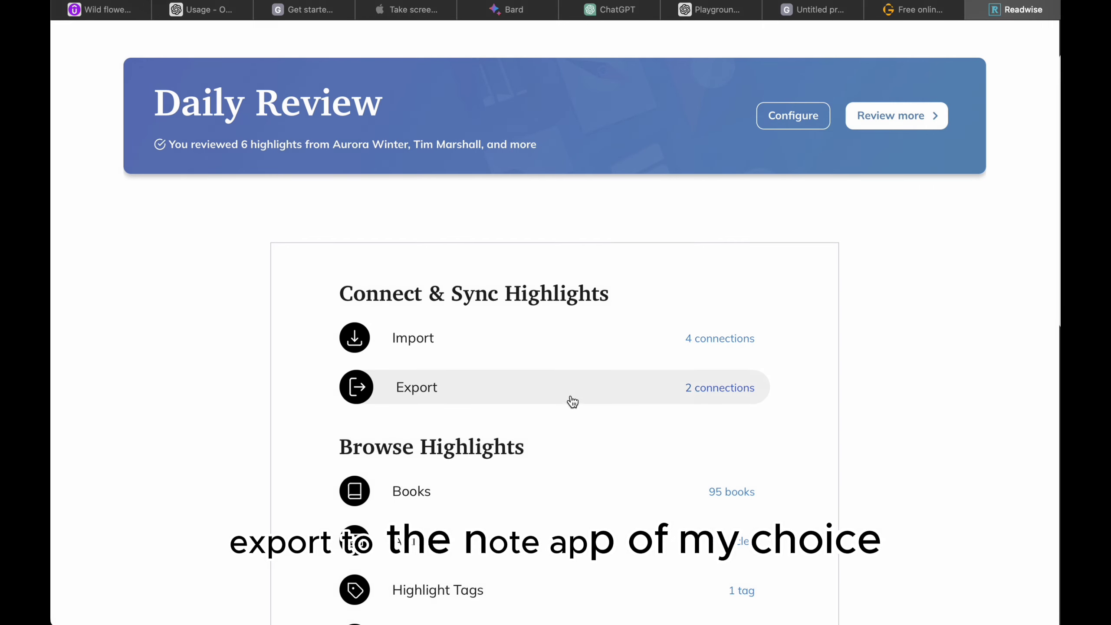
pyautogui.click(711, 393)
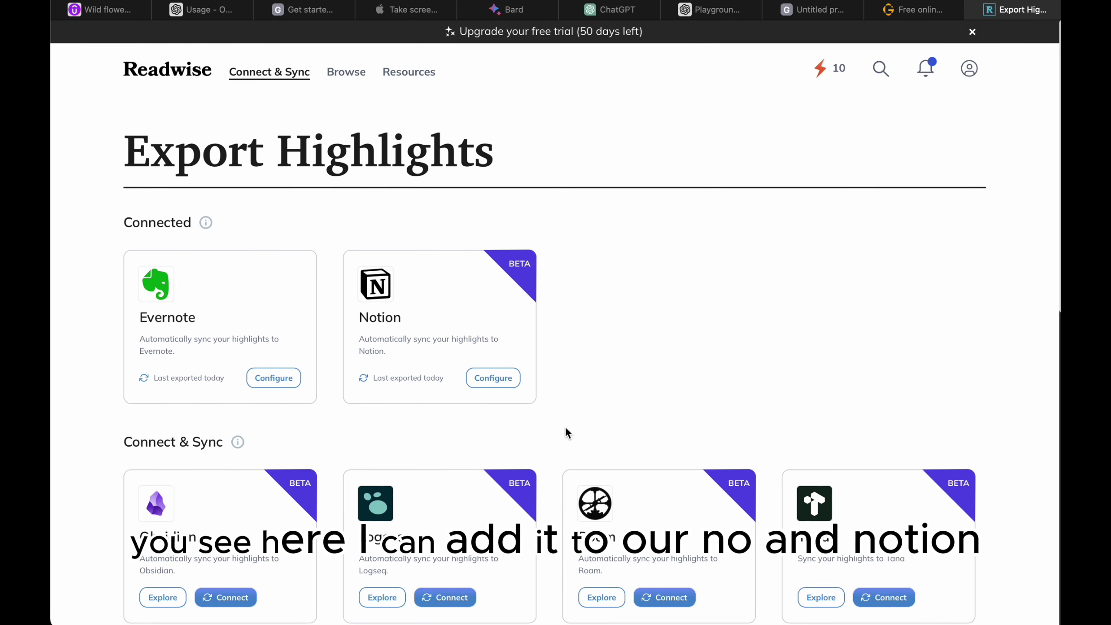
pyautogui.scroll(-5, 566, 430)
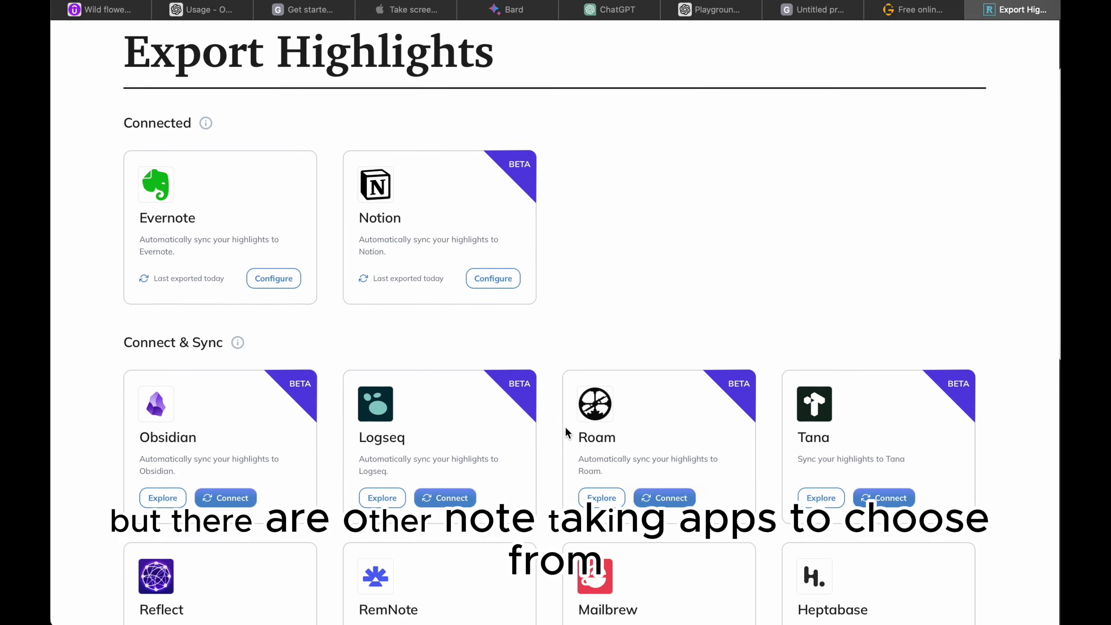
pyautogui.scroll(-10, 565, 426)
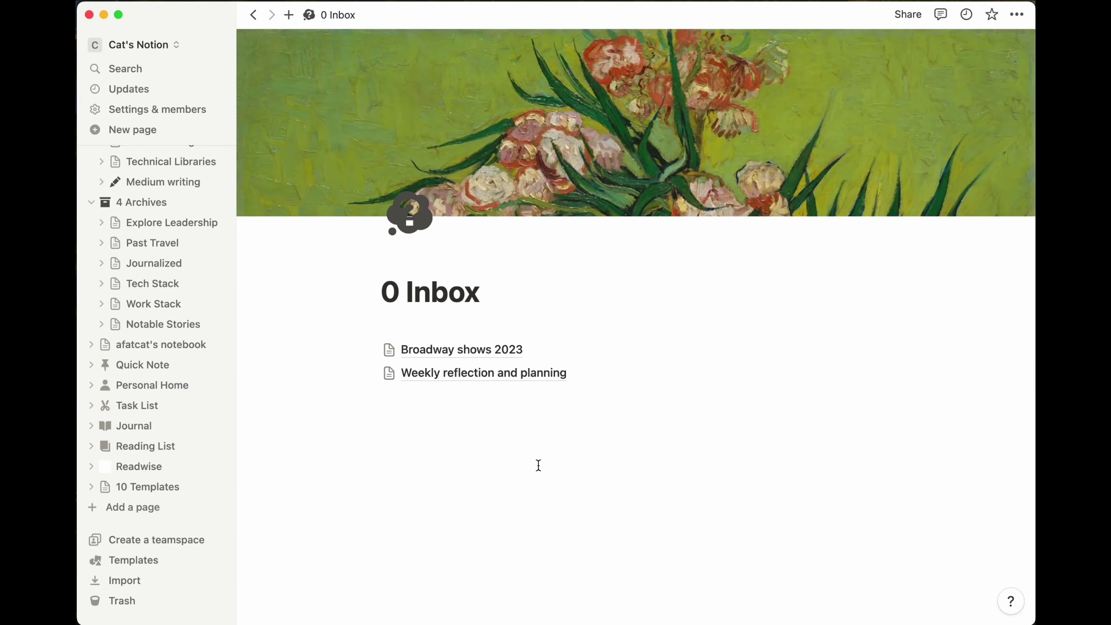
# In Notion's Readwise page, read the exported Long Story Short highlights, and check the book's page 244 highlight in Kindle.
pyautogui.click(149, 468)
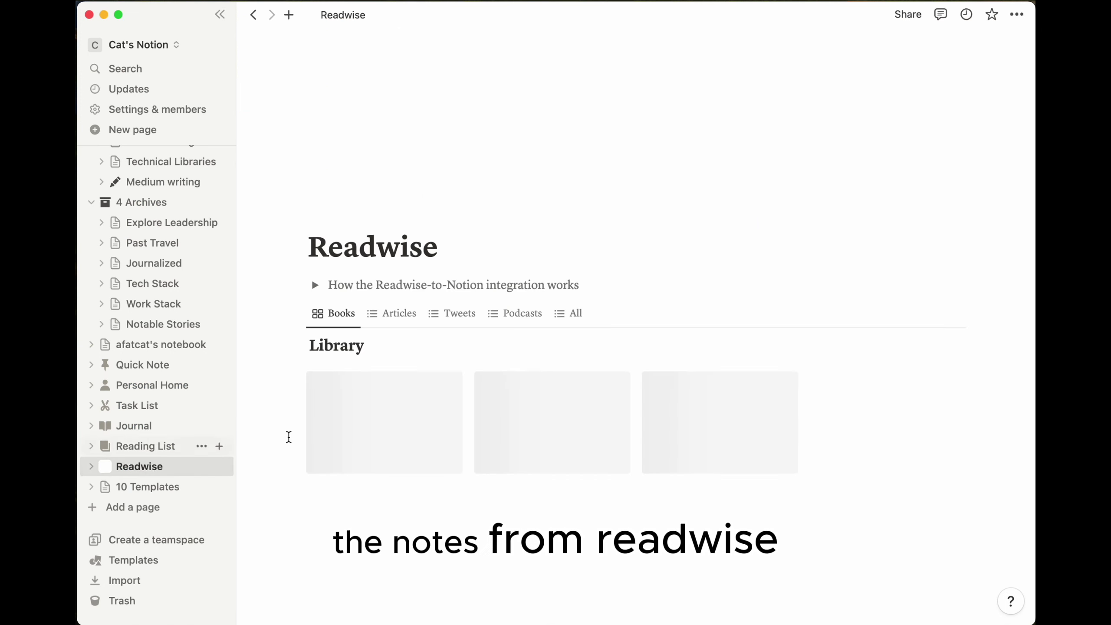
pyautogui.scroll(-3, 608, 497)
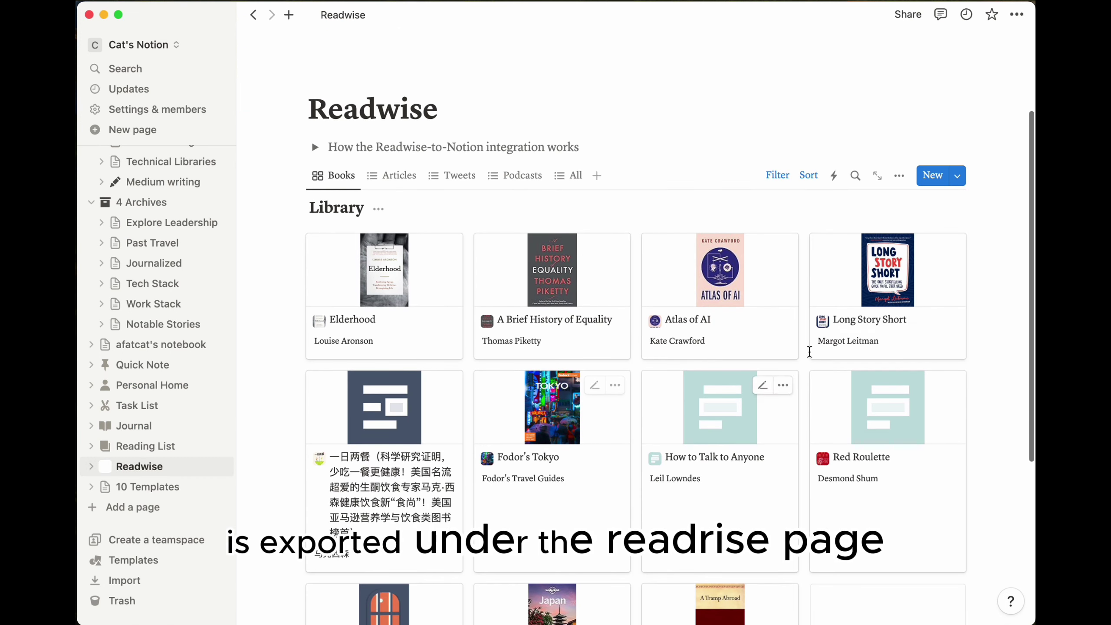
pyautogui.click(931, 284)
pyautogui.scroll(-10, 685, 413)
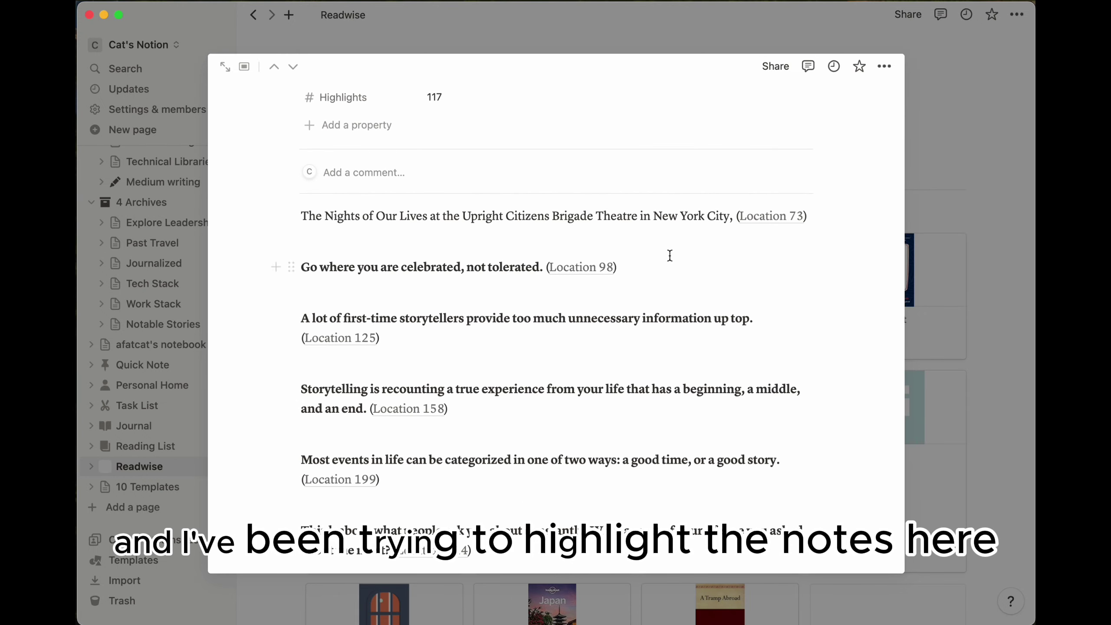
pyautogui.scroll(-3, 670, 256)
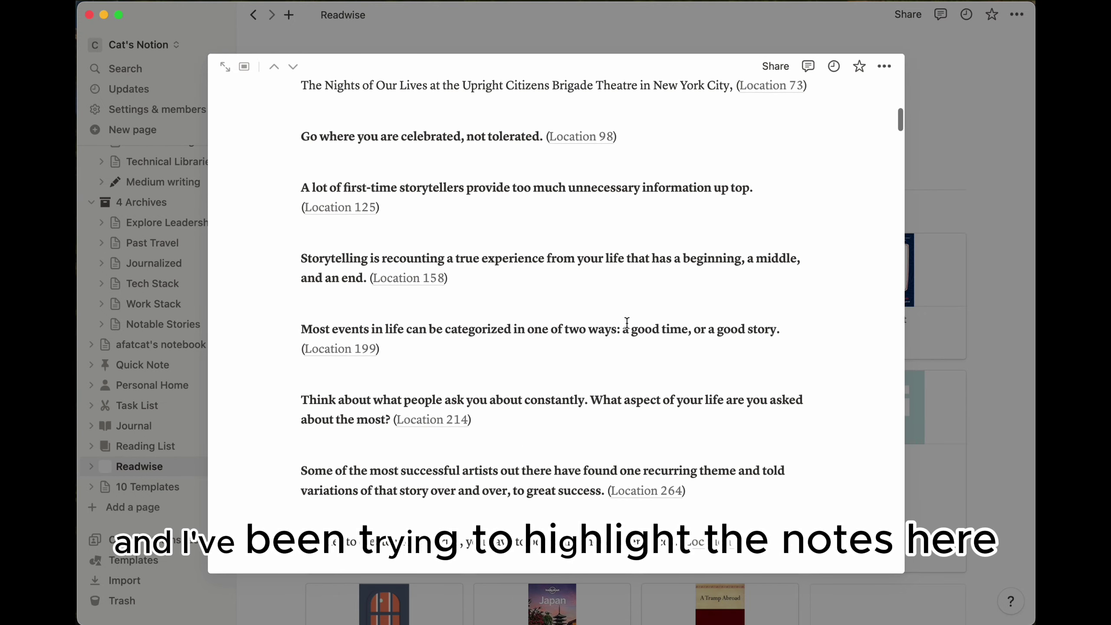
pyautogui.scroll(-1, 626, 322)
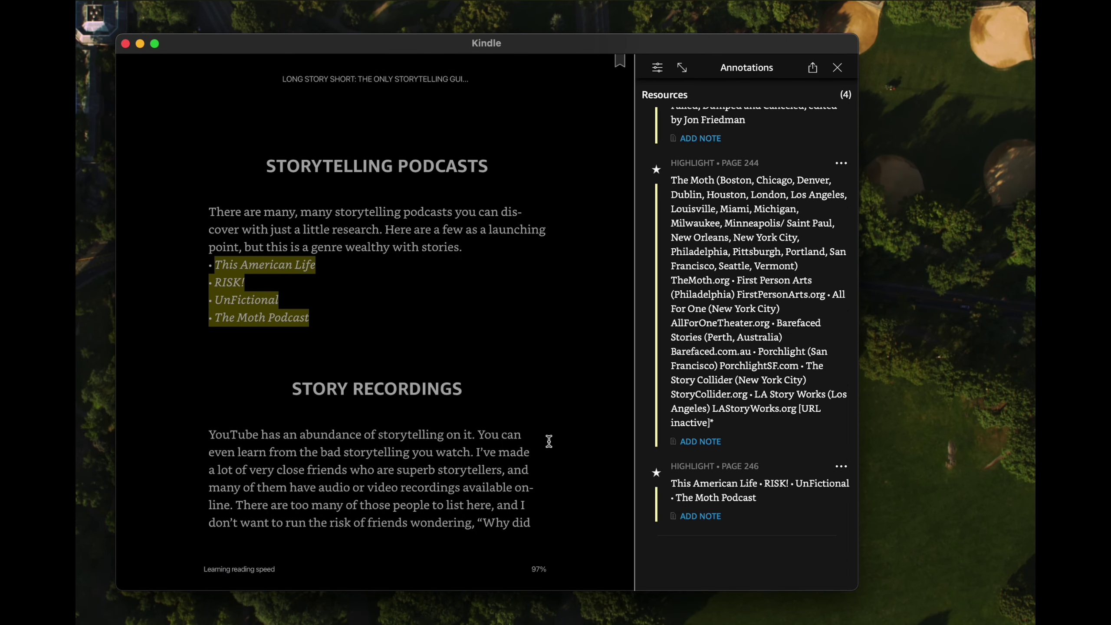
pyautogui.click(773, 341)
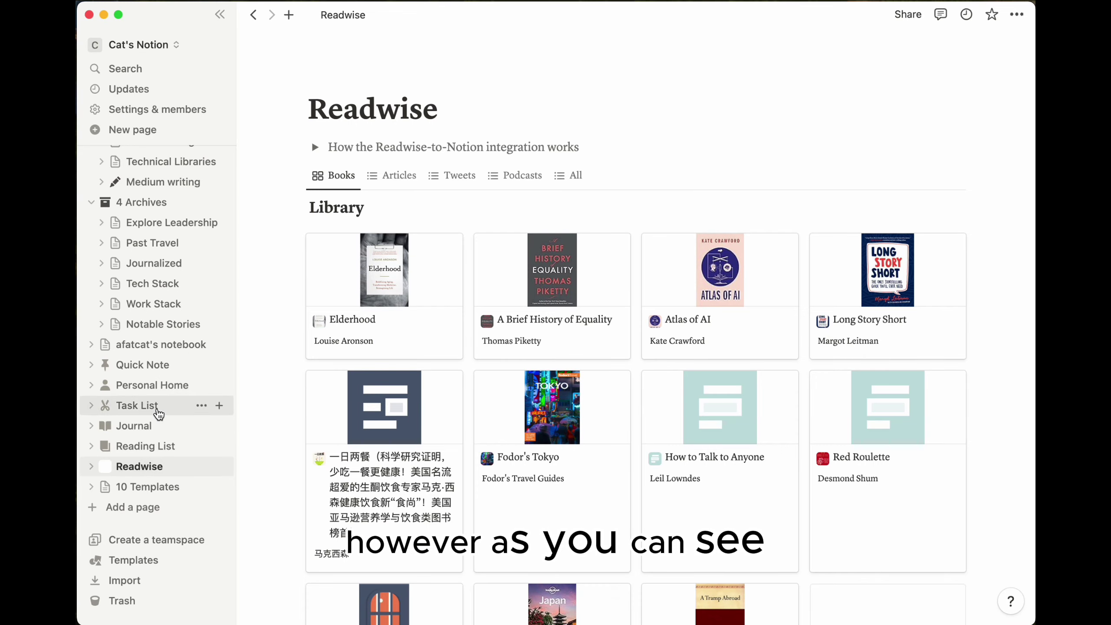
# In Notion, open the Book Summary of Long Story Short page under 1 Projects and read through the organised excerpts.
pyautogui.scroll(5, 159, 414)
pyautogui.scroll(10, 159, 414)
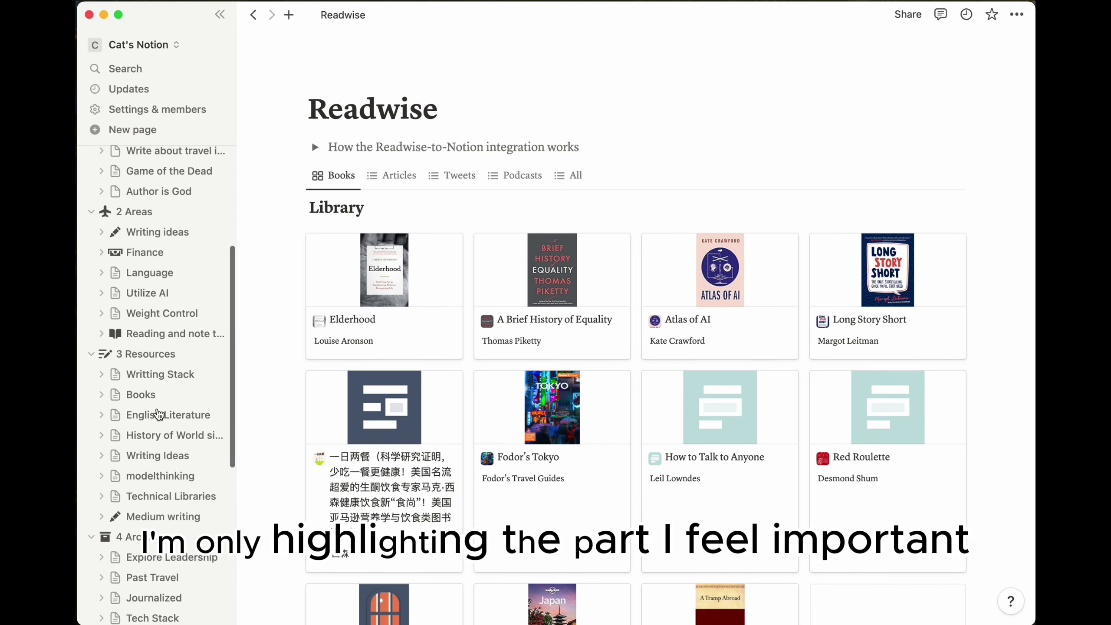
pyautogui.click(145, 221)
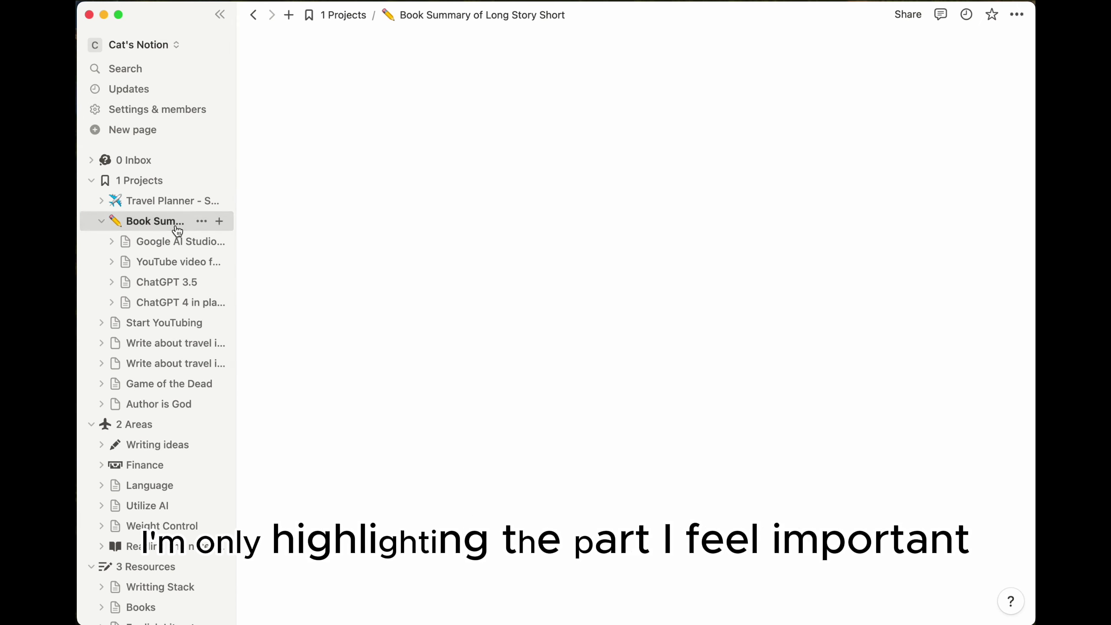
pyautogui.scroll(-5, 713, 407)
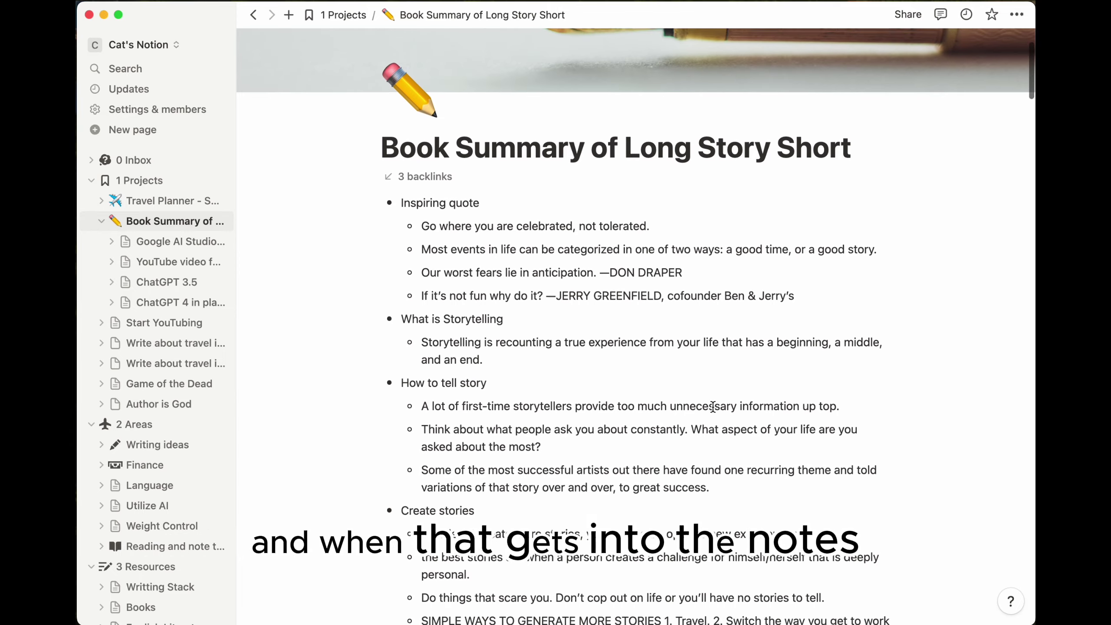
pyautogui.scroll(-6, 713, 407)
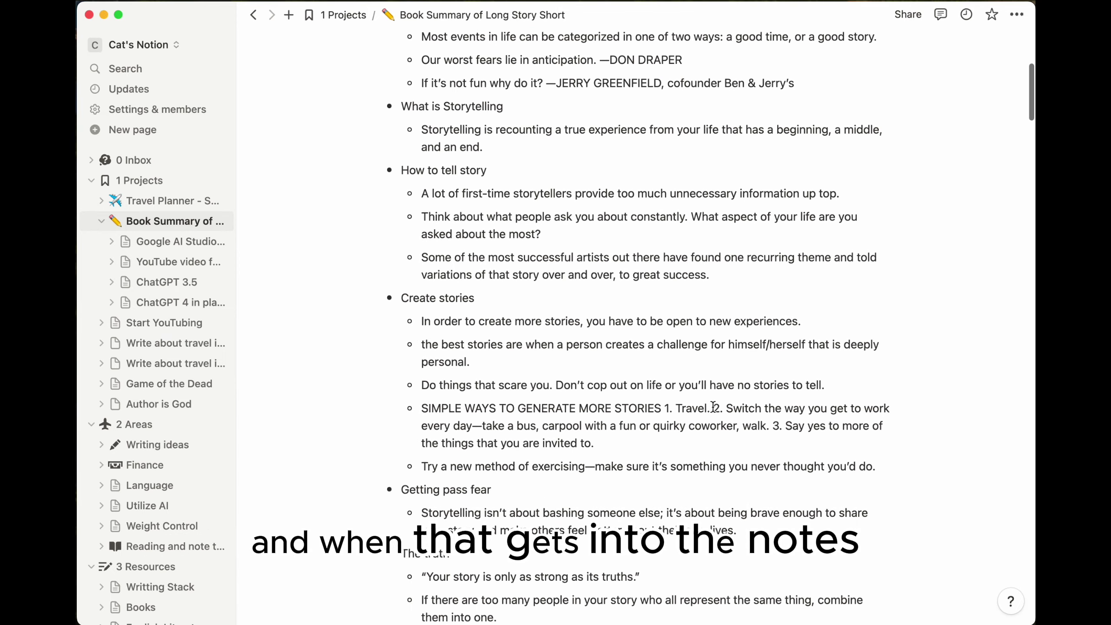
pyautogui.scroll(-9, 713, 407)
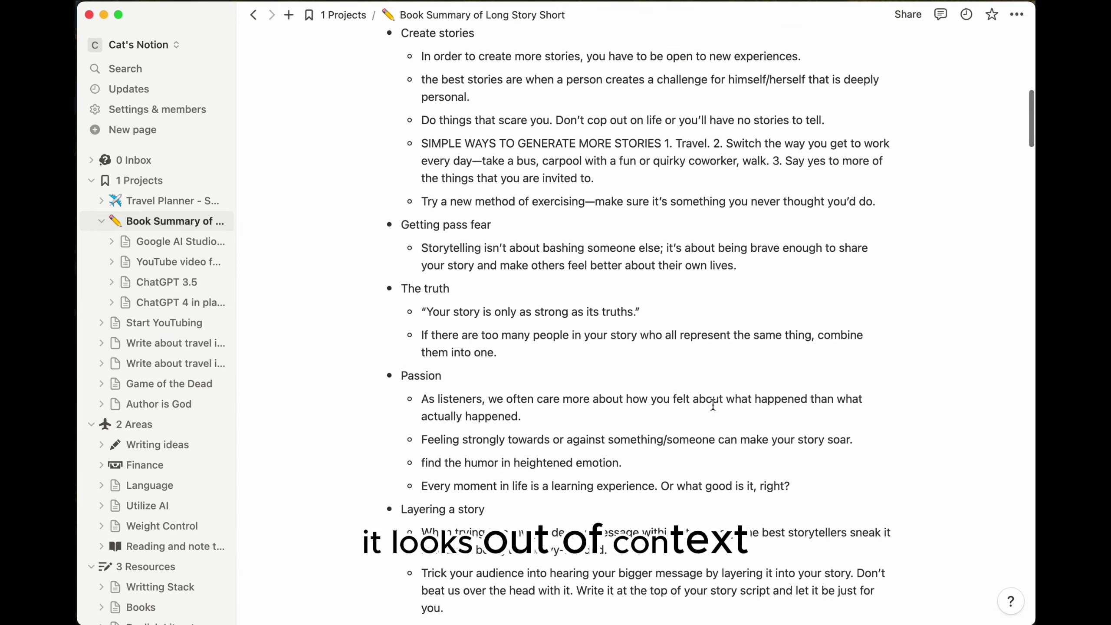
pyautogui.scroll(-7, 713, 405)
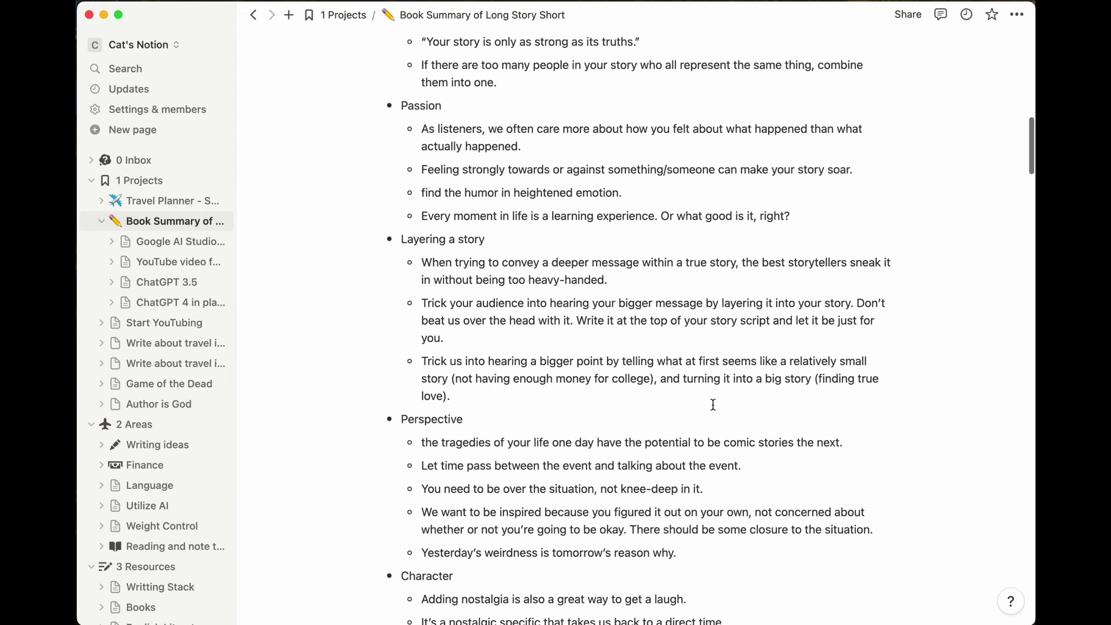
pyautogui.scroll(-11, 830, 473)
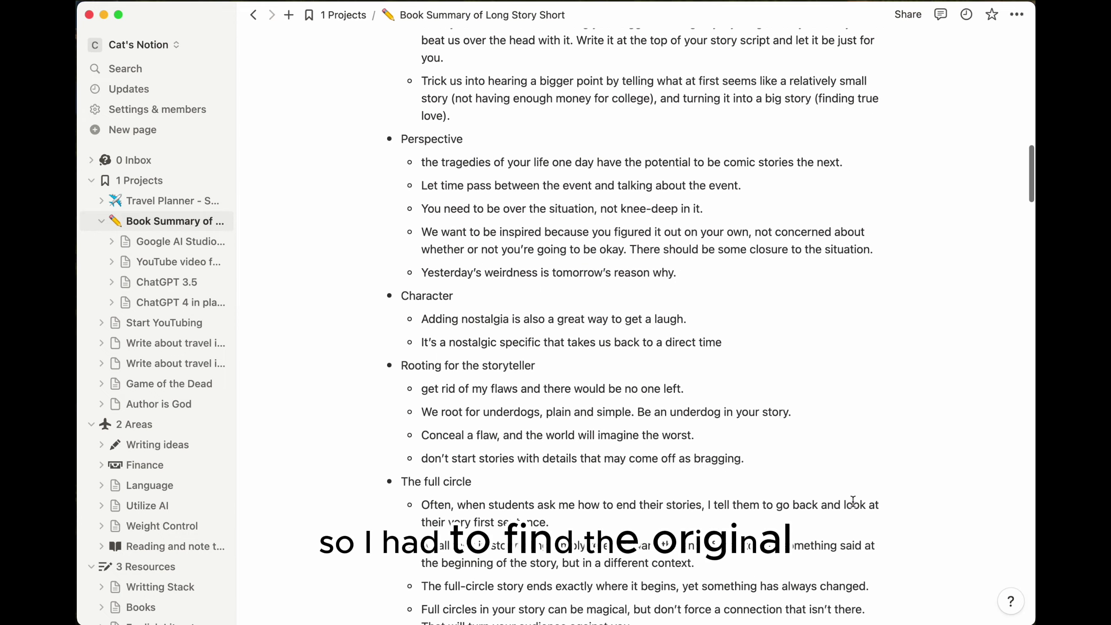
pyautogui.scroll(-1, 854, 502)
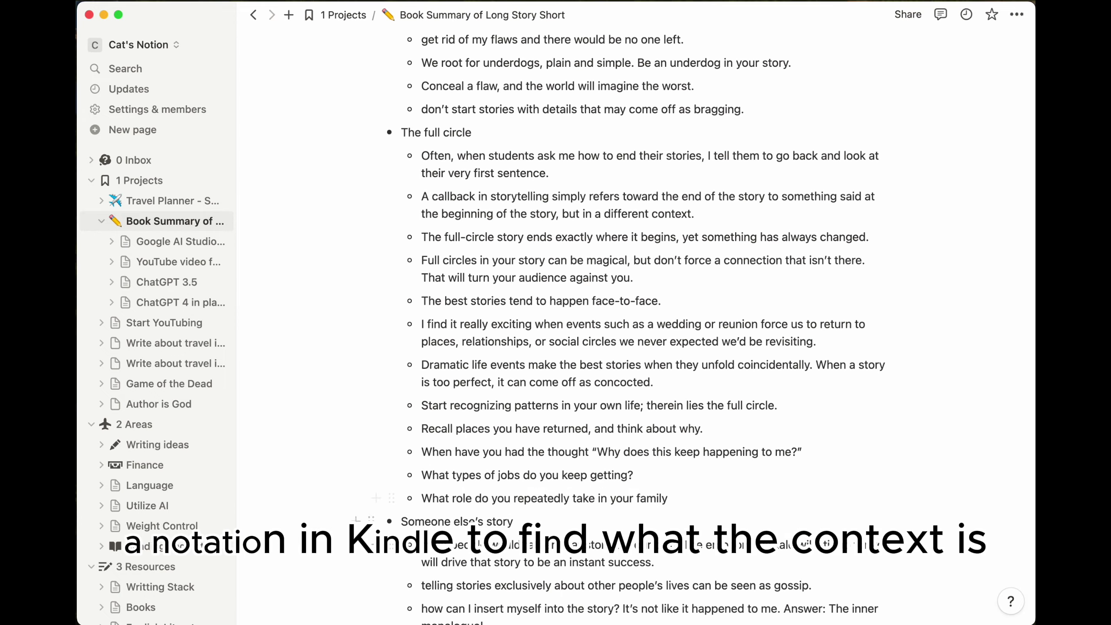
pyautogui.scroll(-1, 853, 504)
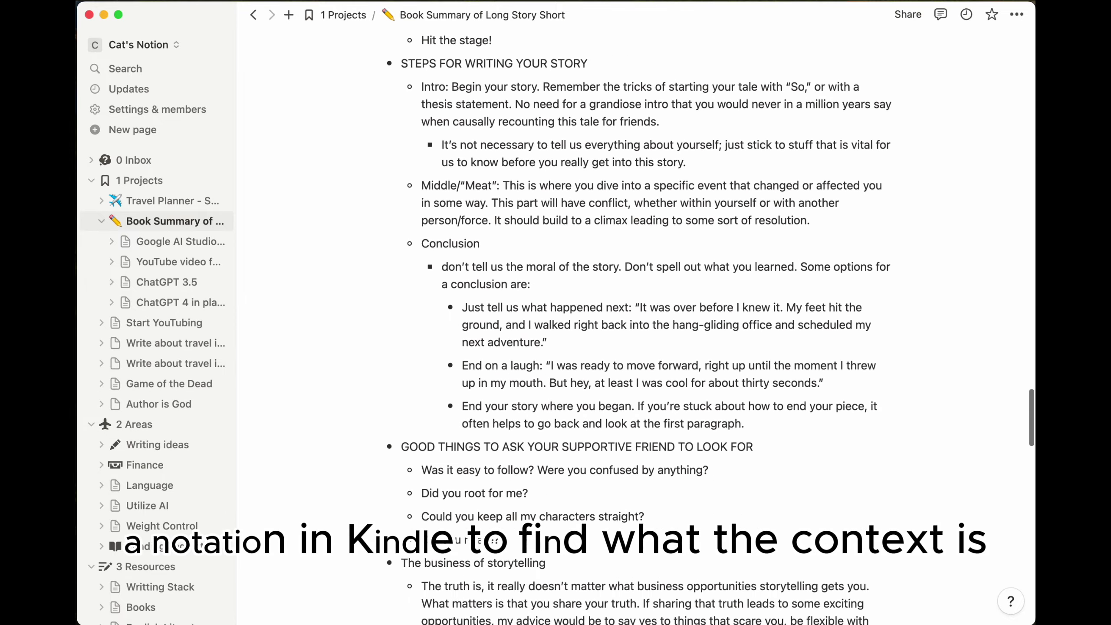
pyautogui.scroll(-12, 527, 534)
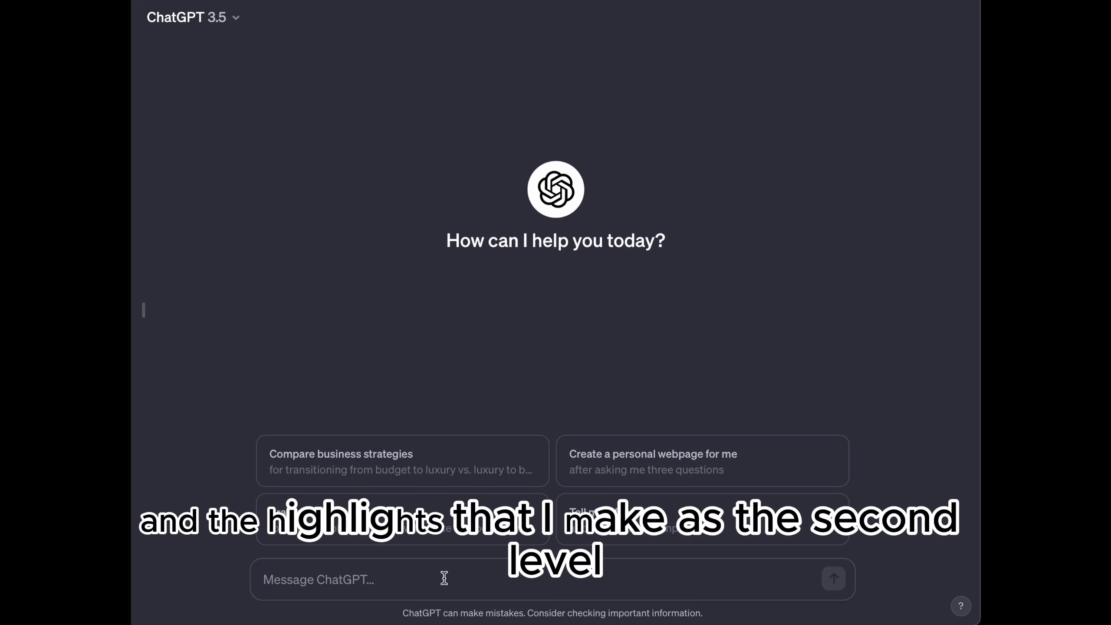
# In ChatGPT 3.5, paste and submit the prompt asking for a Long Story Short summary that incorporates the selected excerpts and web sources.
pyautogui.hotkey('ctrl', 'v')
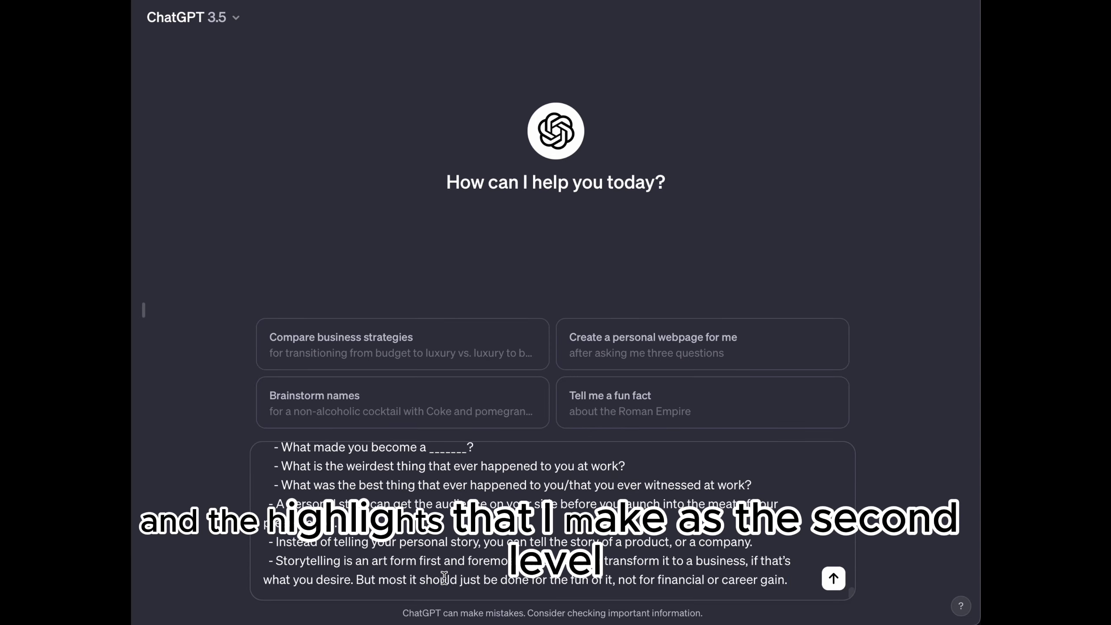
pyautogui.scroll(10, 444, 578)
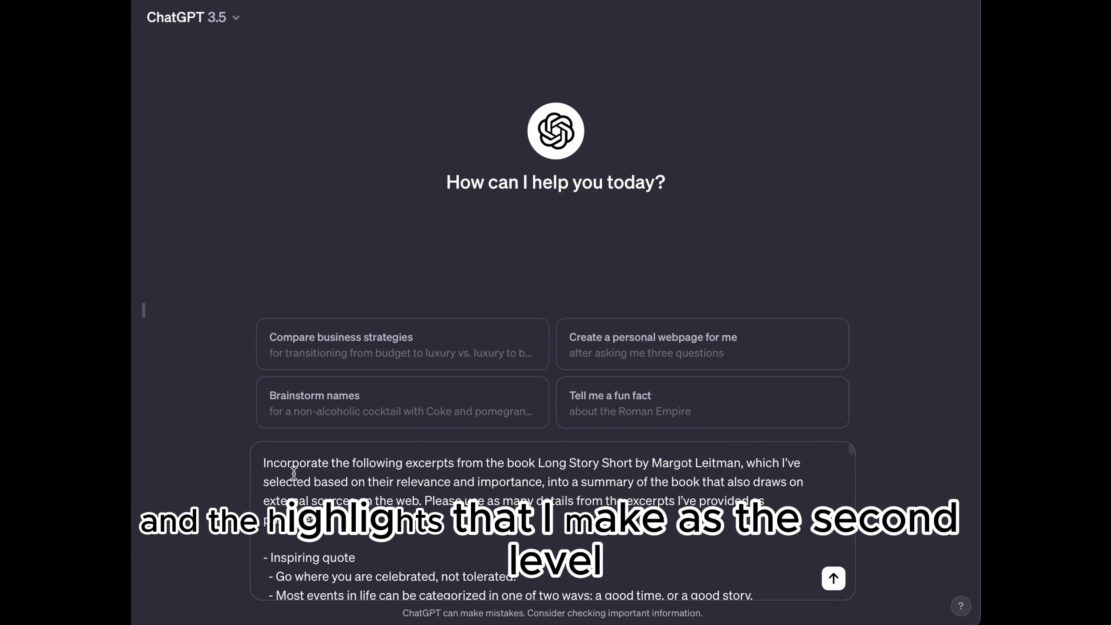
pyautogui.scroll(-4, 516, 566)
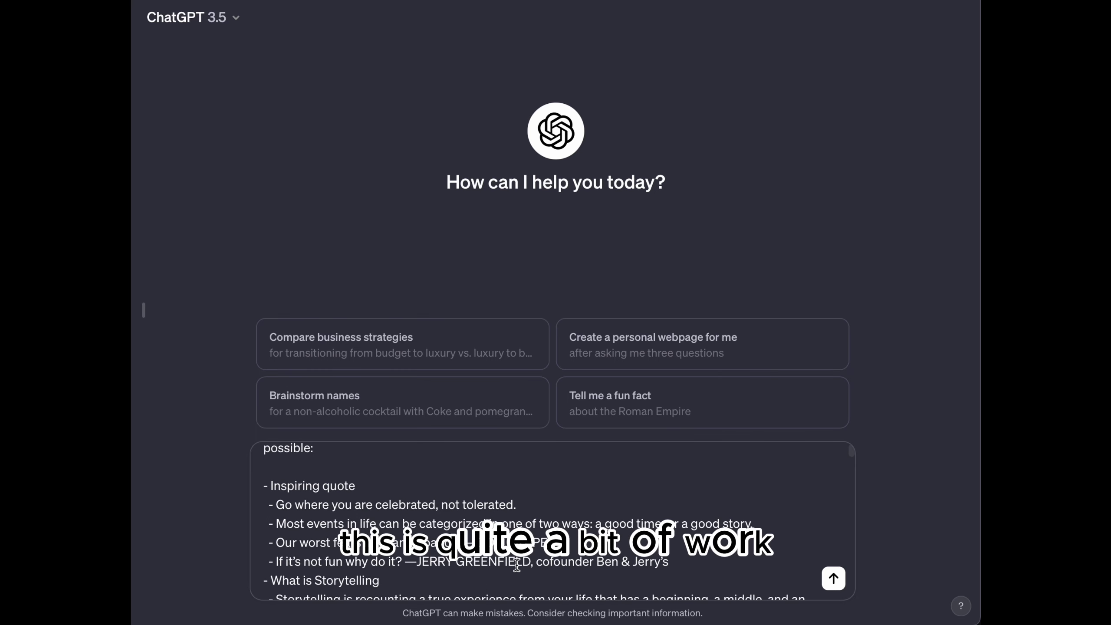
pyautogui.scroll(-5, 516, 566)
pyautogui.click(835, 581)
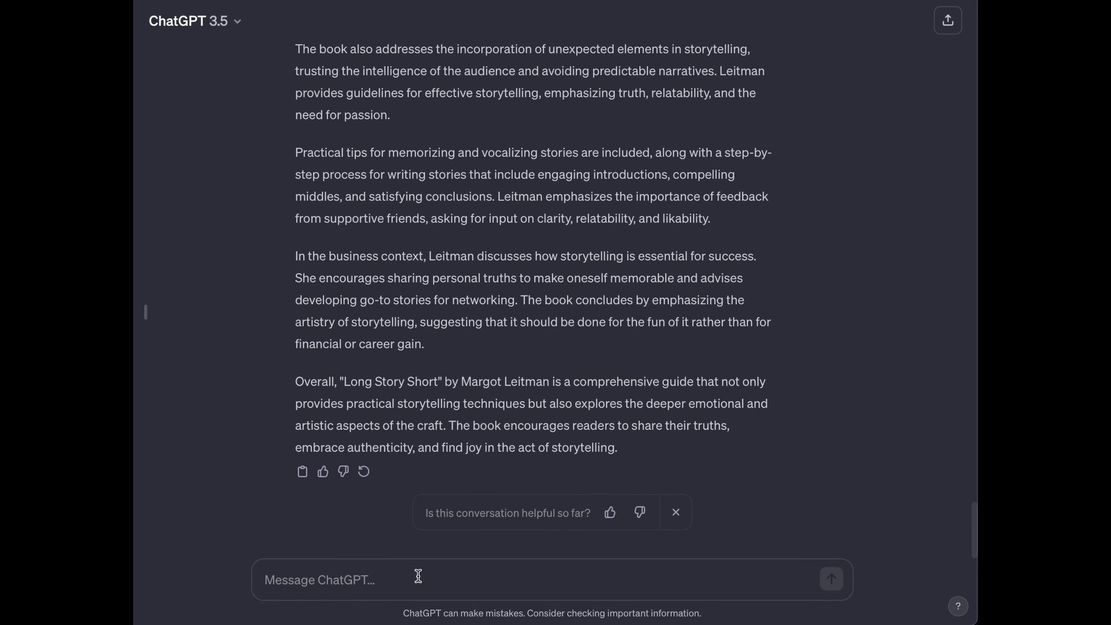
# Send the follow-up "Draw more content from the web to enhance the summary." and read through the reply.
pyautogui.click(612, 564)
pyautogui.write('Draw more content from the web to enhance the summary.')
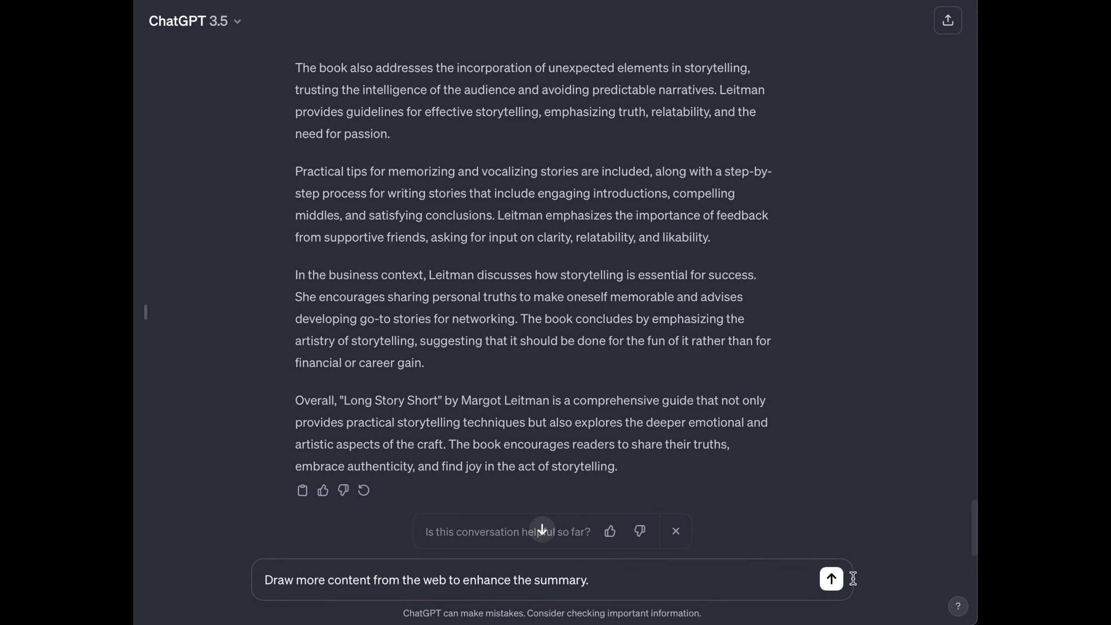
pyautogui.click(832, 579)
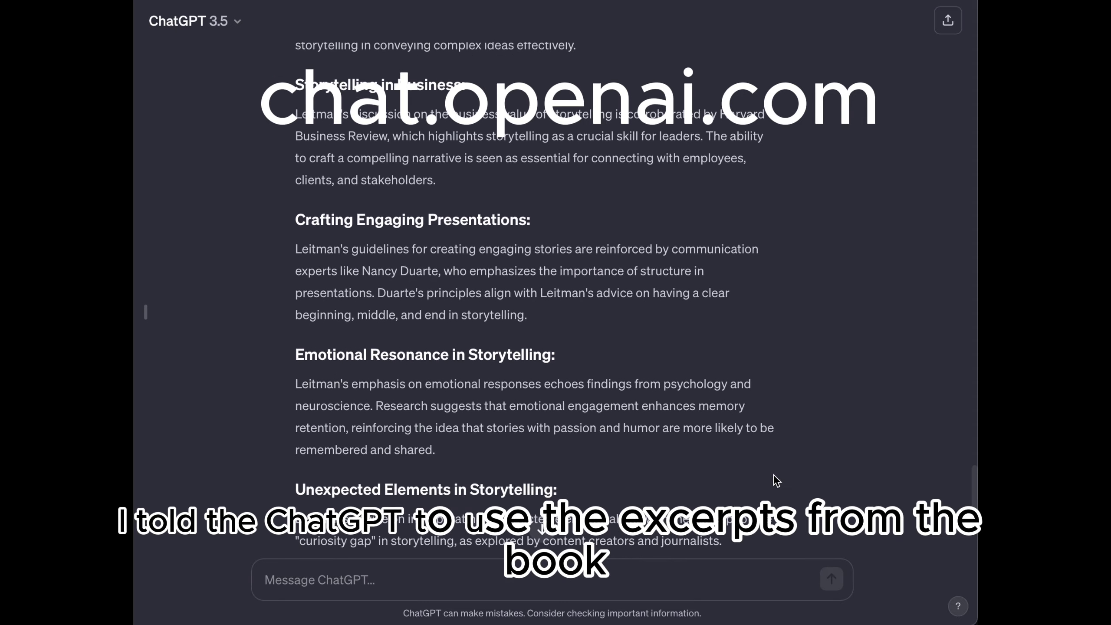
pyautogui.scroll(-10, 774, 477)
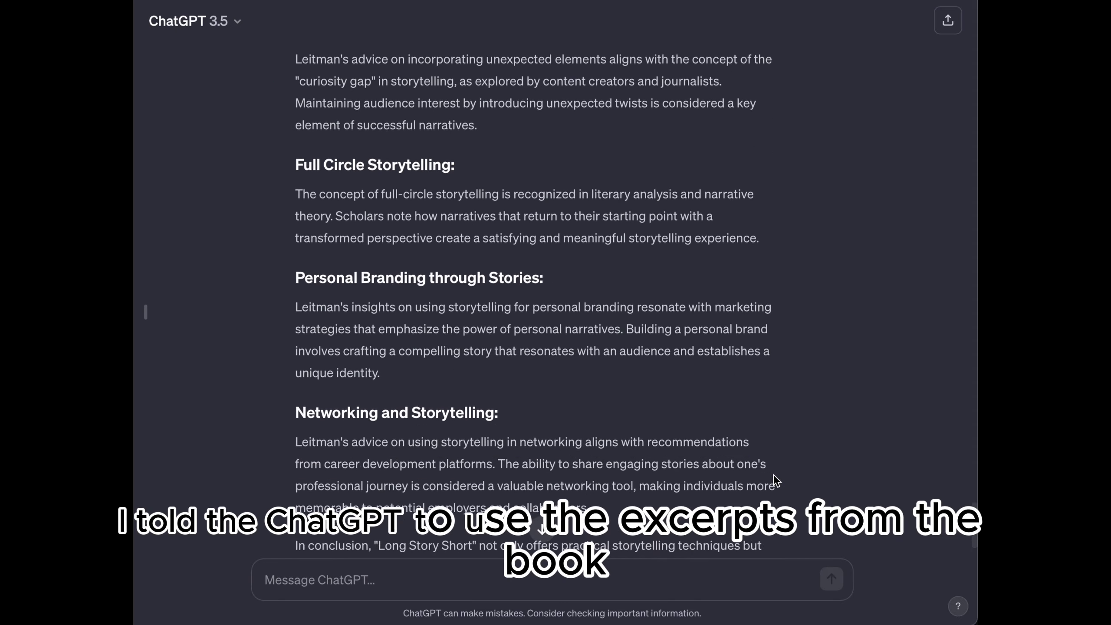
pyautogui.scroll(-2, 777, 480)
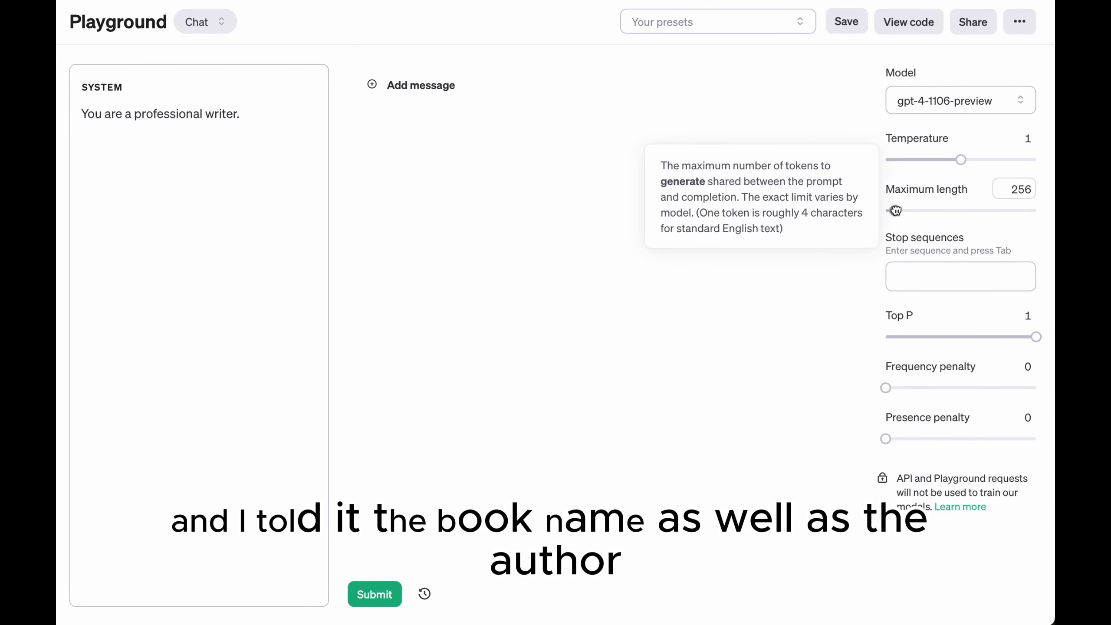
# In the OpenAI Playground, set the maximum length for the gpt-4-1106-preview chat to 4095.
pyautogui.moveTo(895, 210); pyautogui.dragTo(1037, 211)
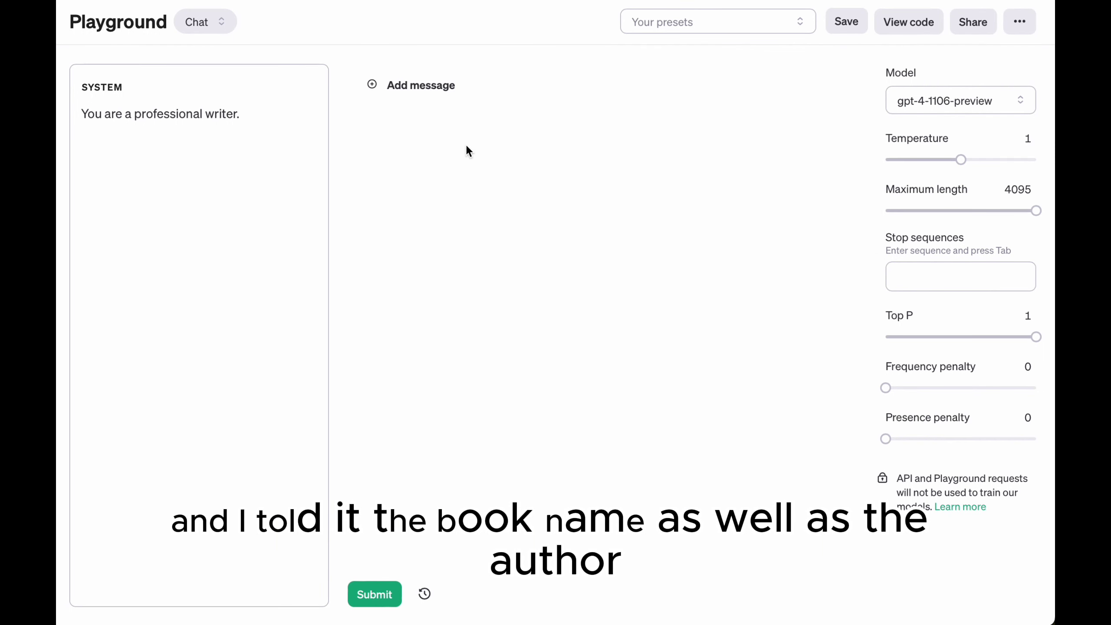
# Add a user message containing the Long Story Short summary prompt with the selected excerpts, and submit it.
pyautogui.click(374, 87)
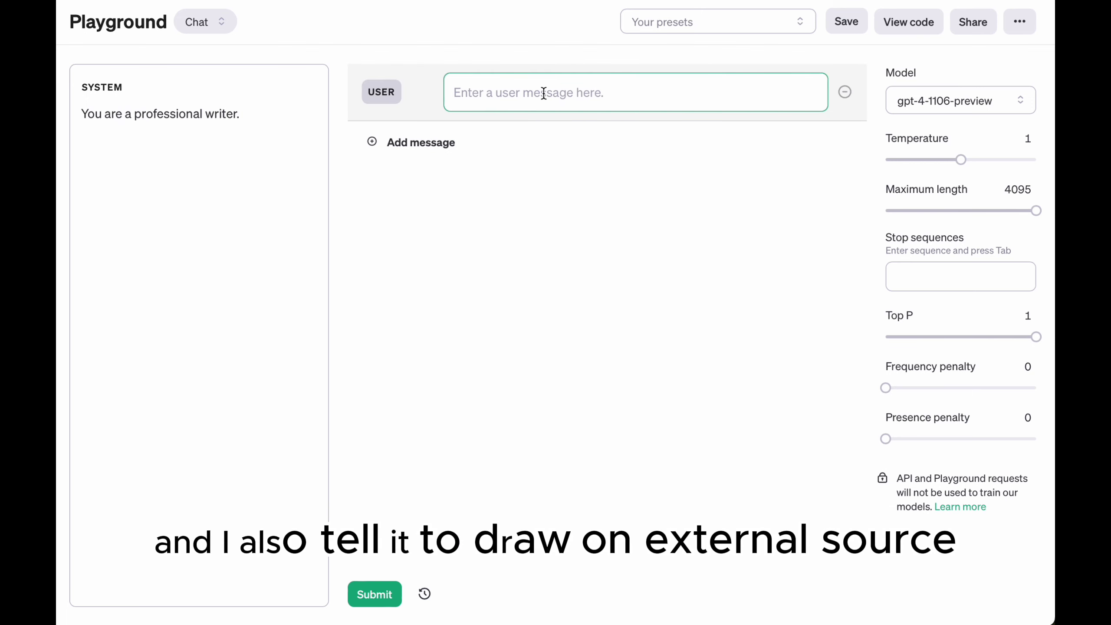
pyautogui.hotkey('ctrl', 'v')
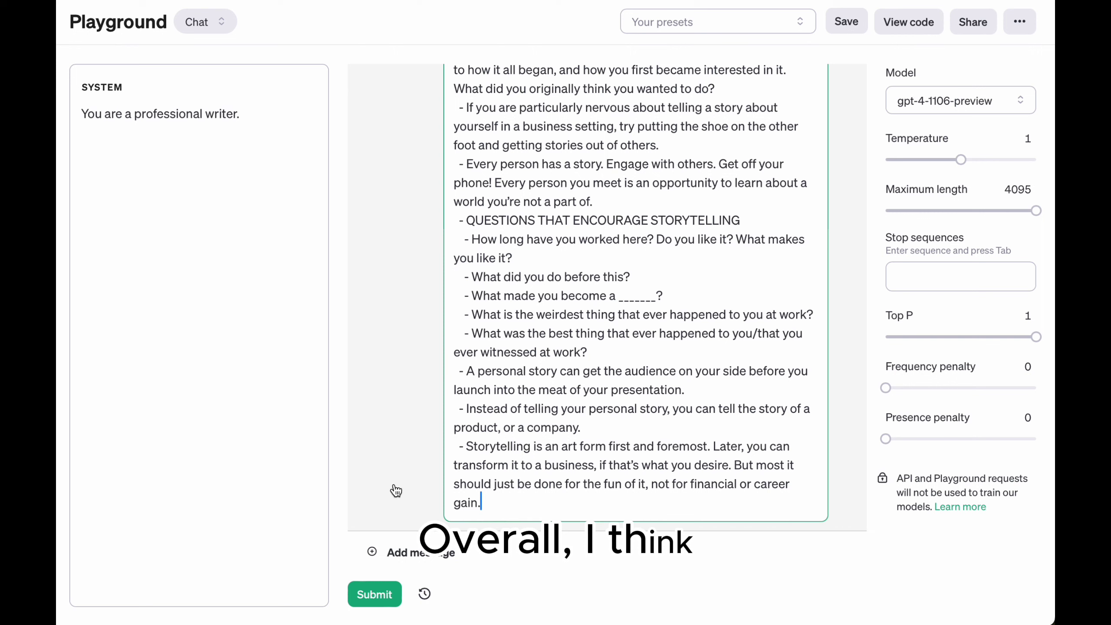
pyautogui.click(381, 595)
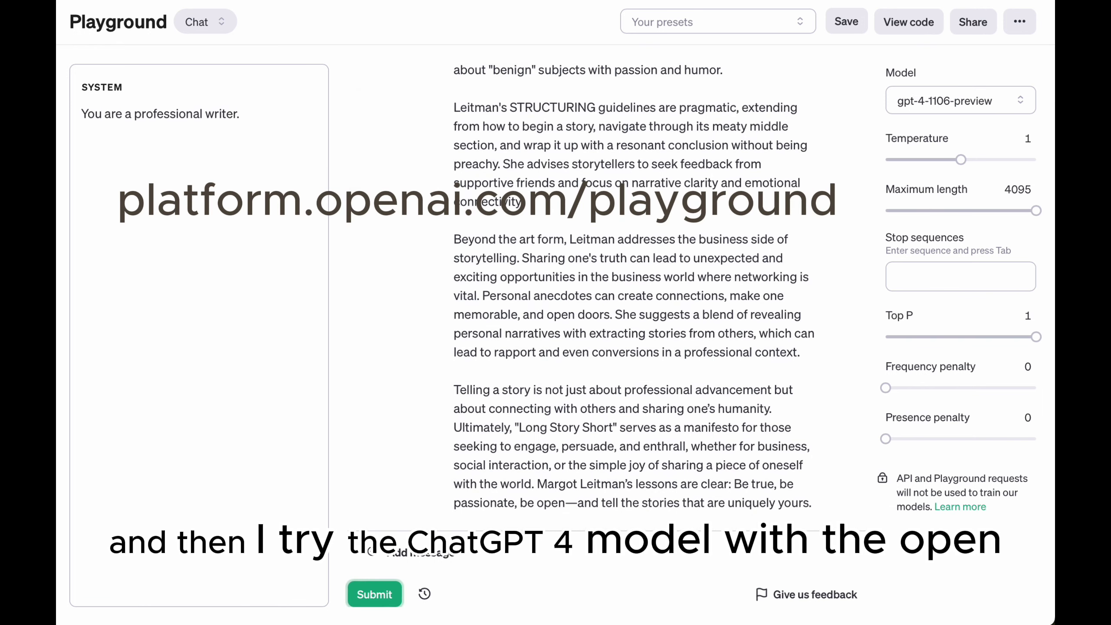
# Add the follow-up user message "Draw more content from the web to enhance the summary." and submit it.
pyautogui.click(398, 553)
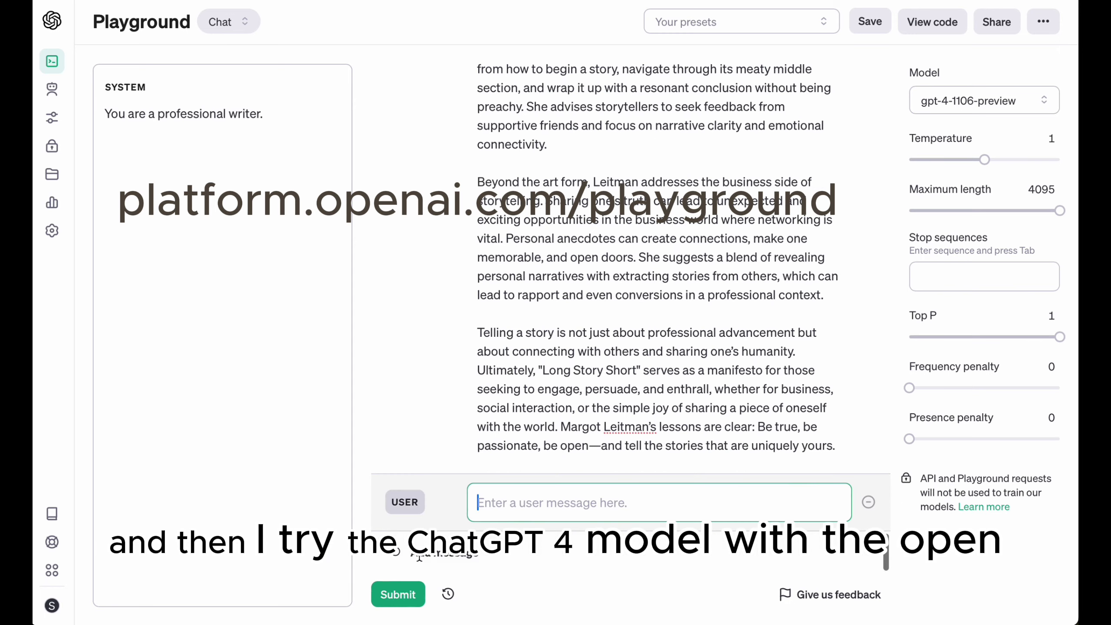
pyautogui.write('Draw more content from the web to enhance the summary.')
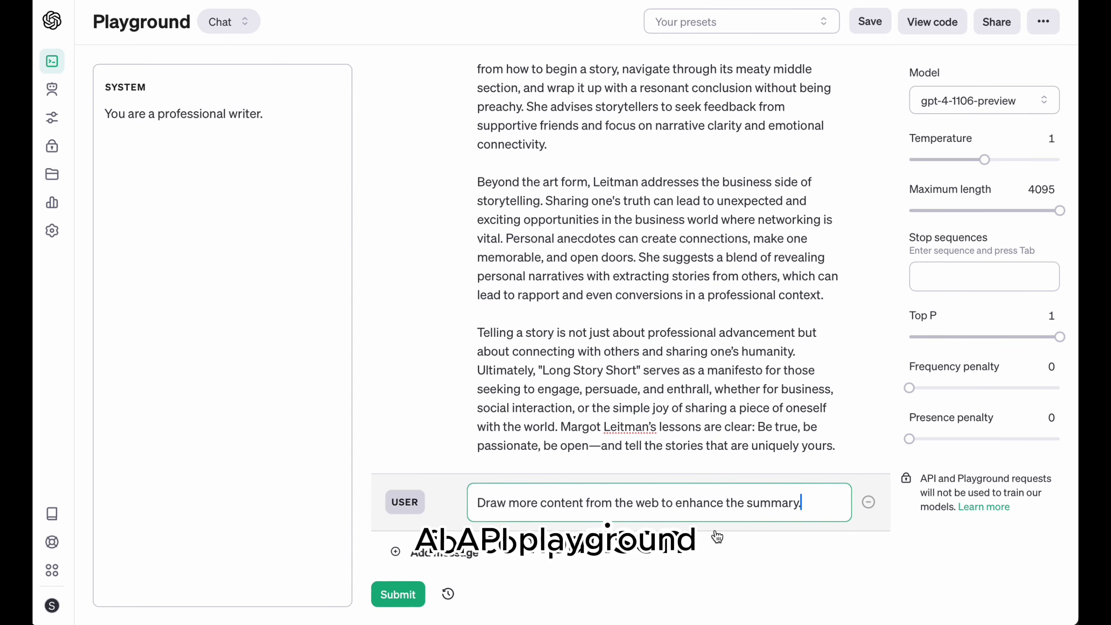
pyautogui.click(380, 601)
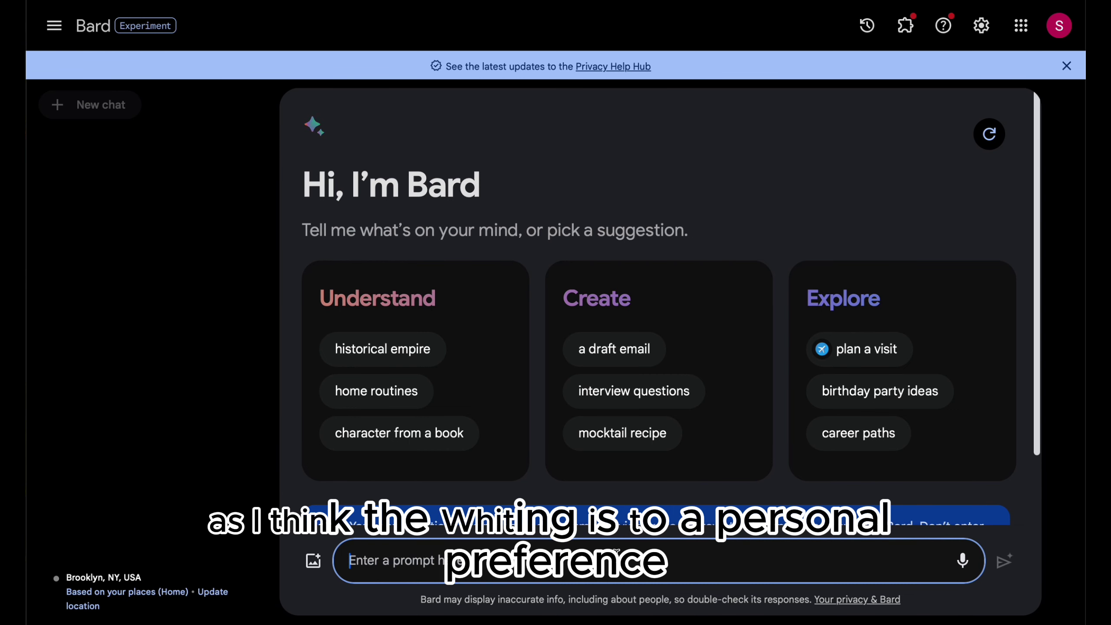
# In Bard, paste and submit the Long Story Short summary prompt that incorporates the selected excerpts and external web sources.
pyautogui.hotkey('ctrl', 'v')
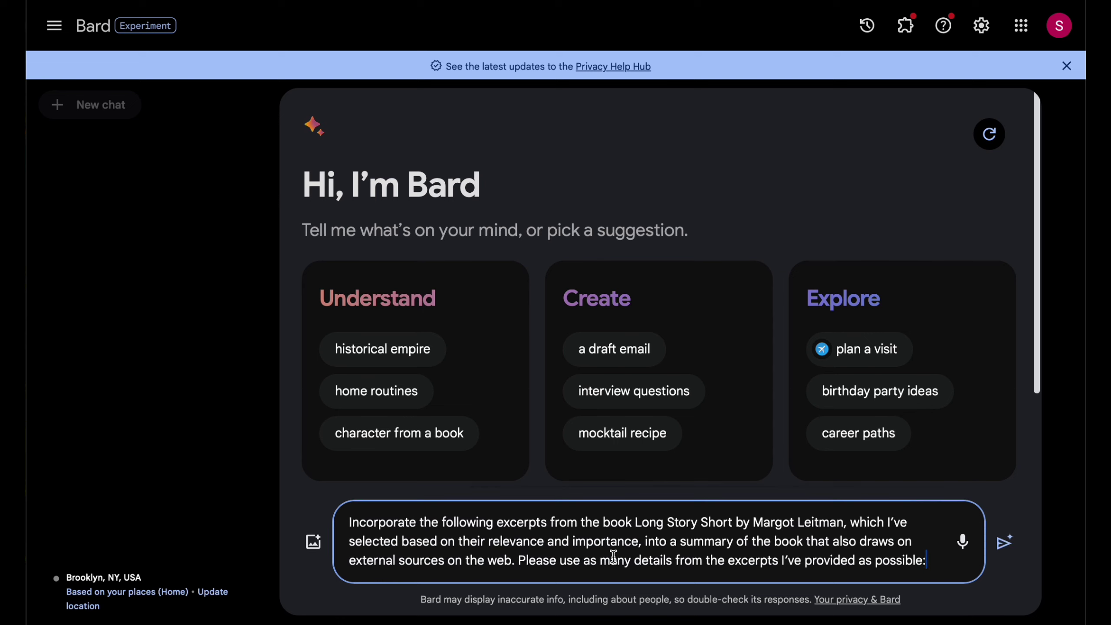
pyautogui.click(1005, 562)
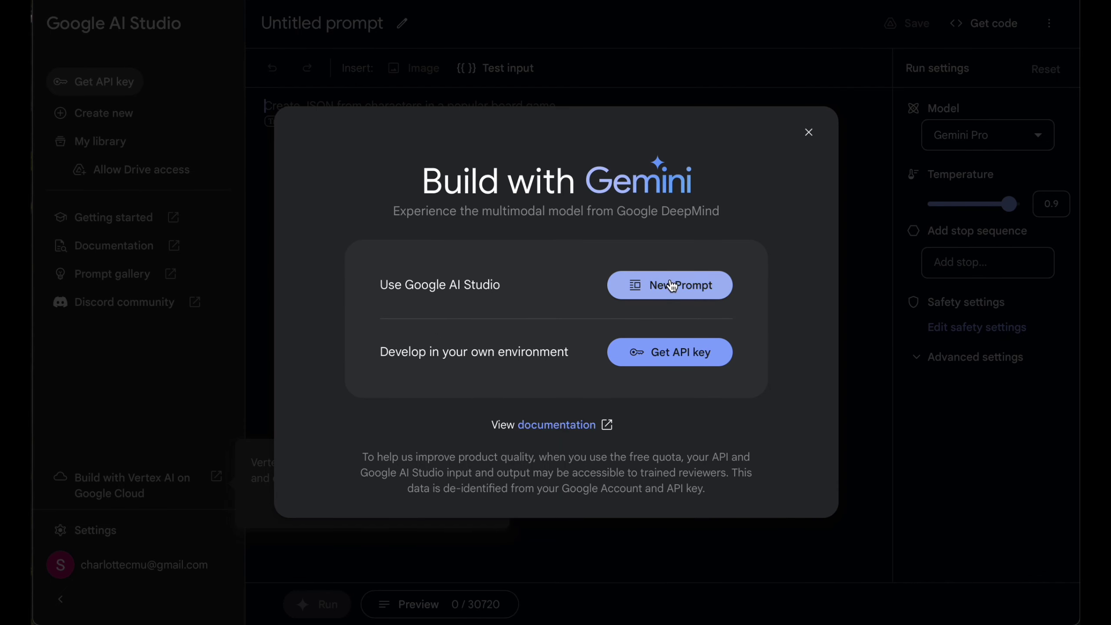
# In Google AI Studio, create a new prompt, dismiss the Vertex AI tip, and paste in the summary prompt with the book excerpts.
pyautogui.click(671, 287)
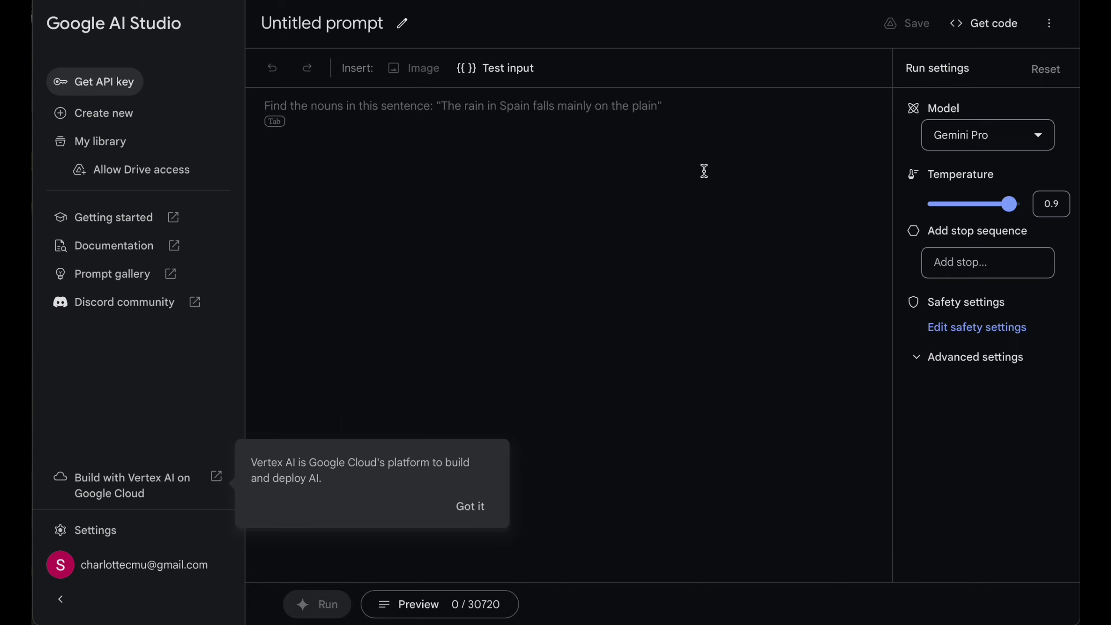
pyautogui.click(470, 506)
pyautogui.hotkey('ctrl', 'v')
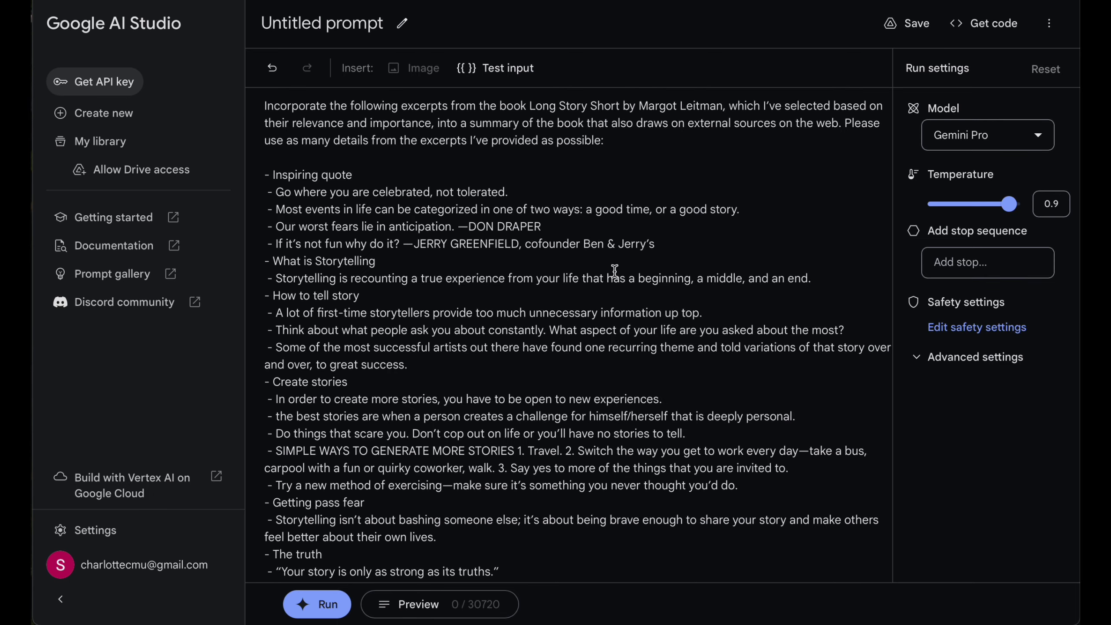
pyautogui.scroll(-20, 643, 341)
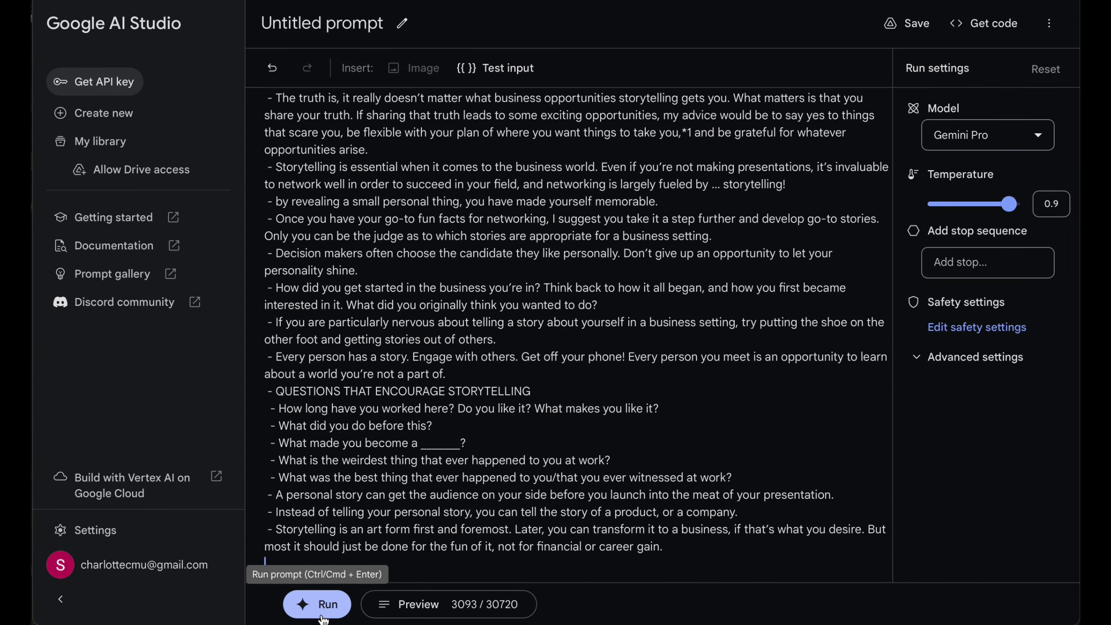
# Review the model choice and advanced run settings, and run the summary prompt with Gemini Pro.
pyautogui.click(1040, 139)
pyautogui.click(1044, 138)
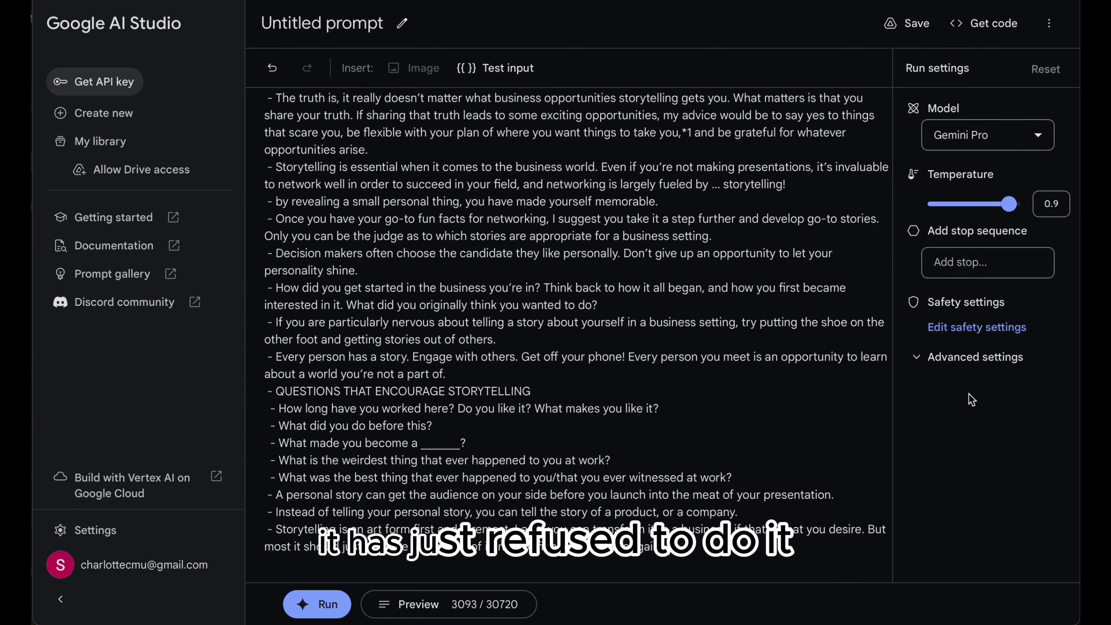
pyautogui.click(965, 360)
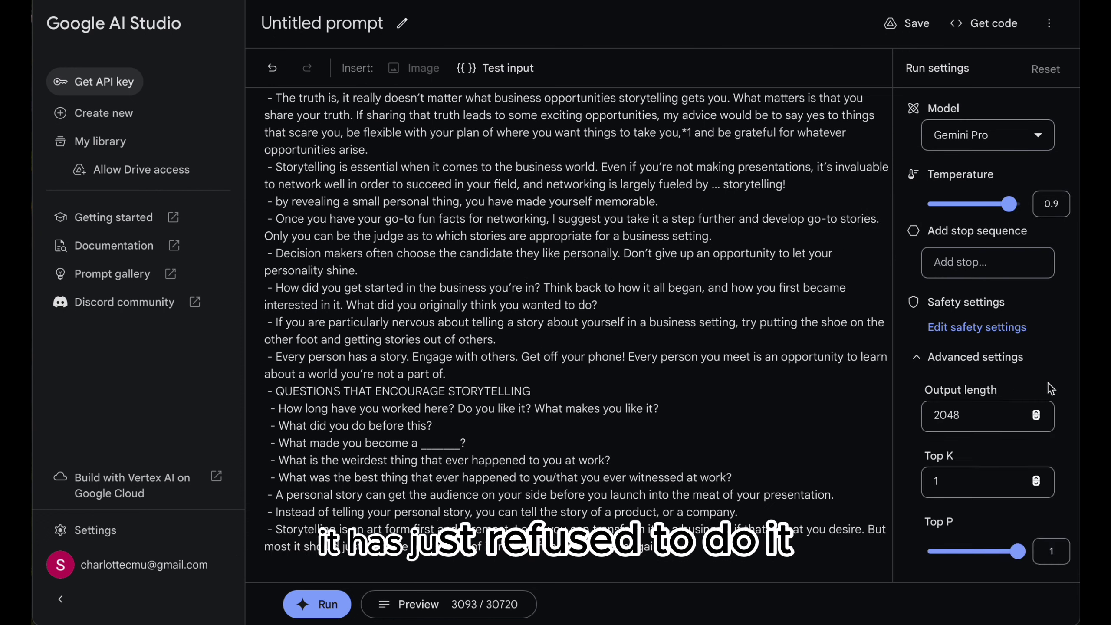
pyautogui.scroll(-1, 1051, 388)
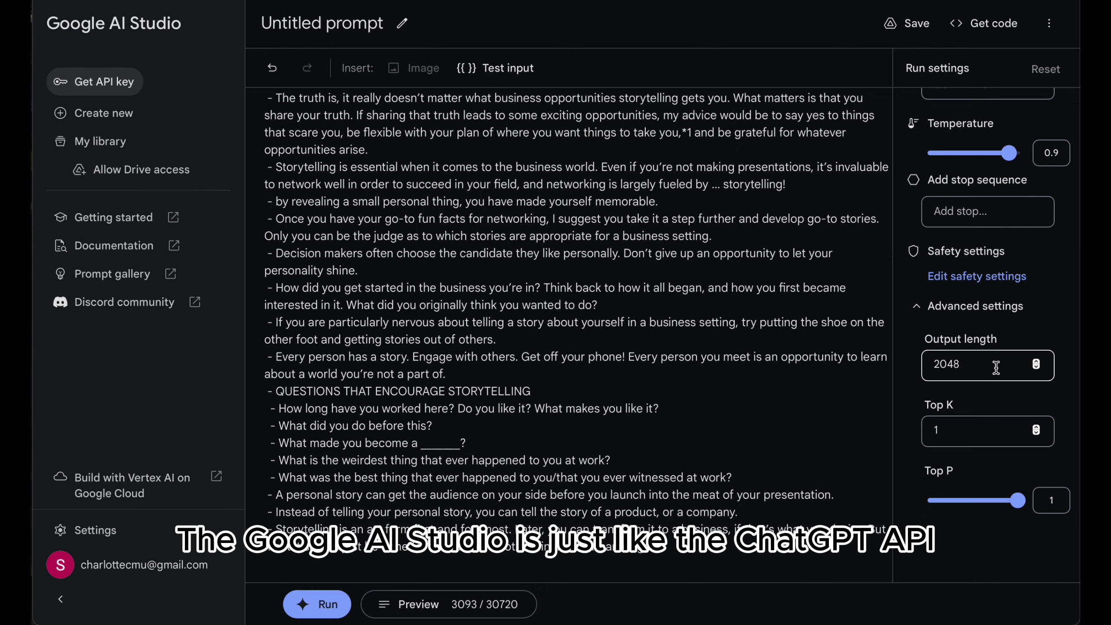
pyautogui.click(310, 609)
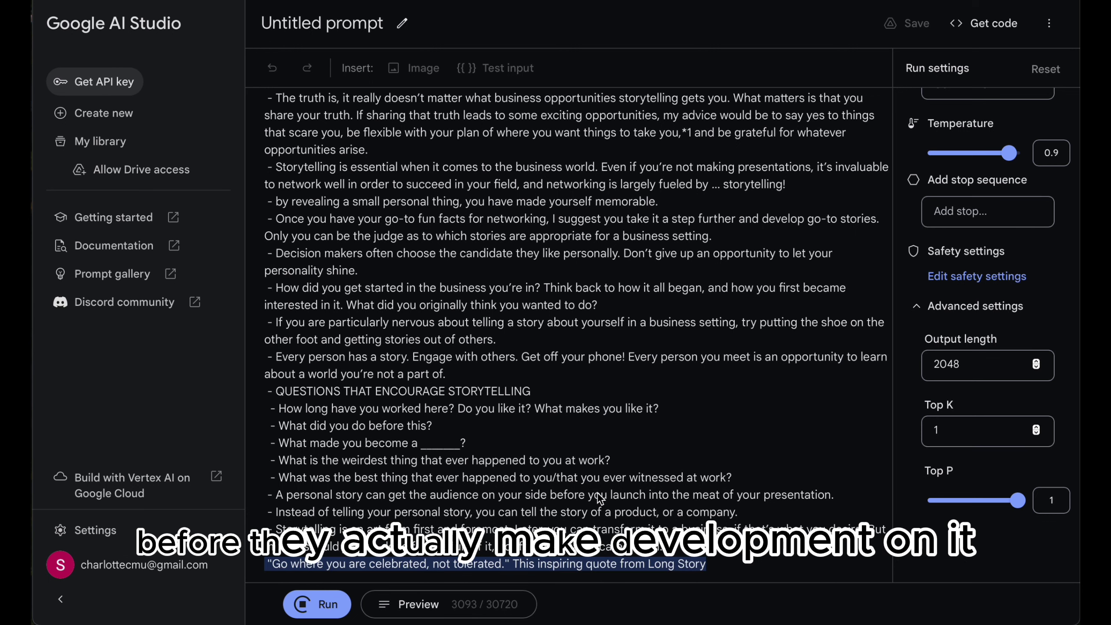
# Read through the generated Long Story Short summary, including its key takeaways.
pyautogui.scroll(-5, 675, 377)
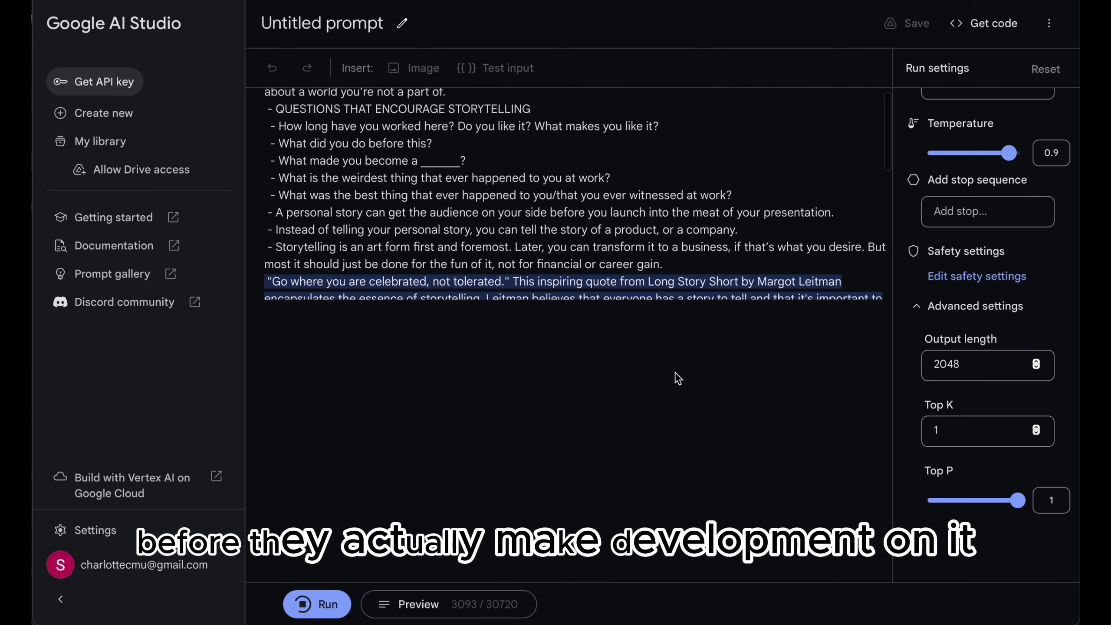
pyautogui.scroll(8, 676, 377)
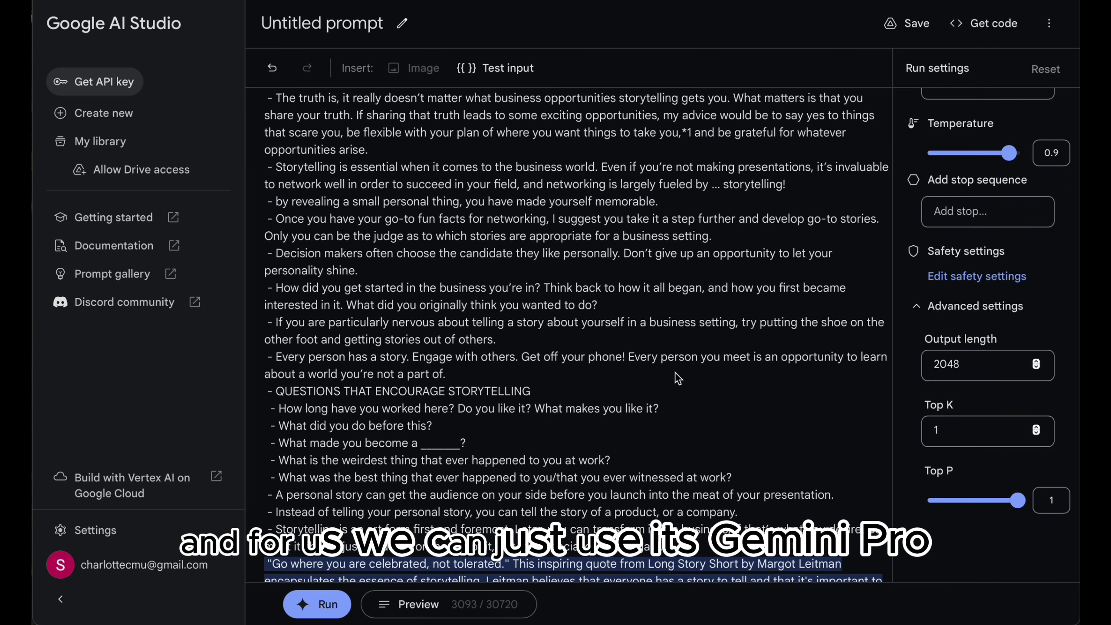
pyautogui.scroll(-1, 678, 377)
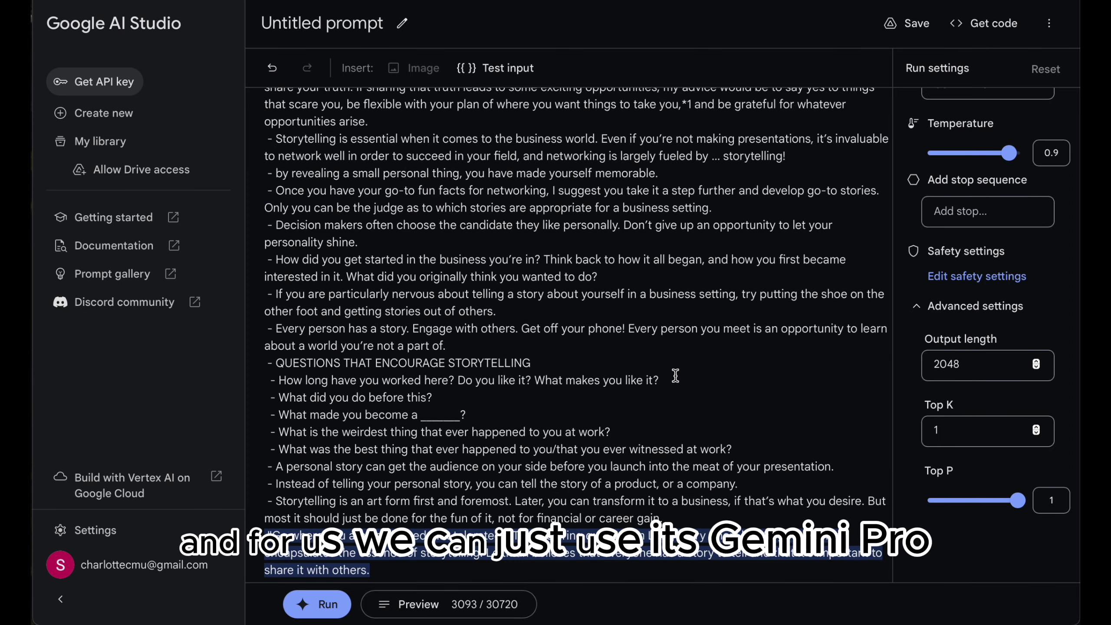
pyautogui.scroll(-5, 676, 375)
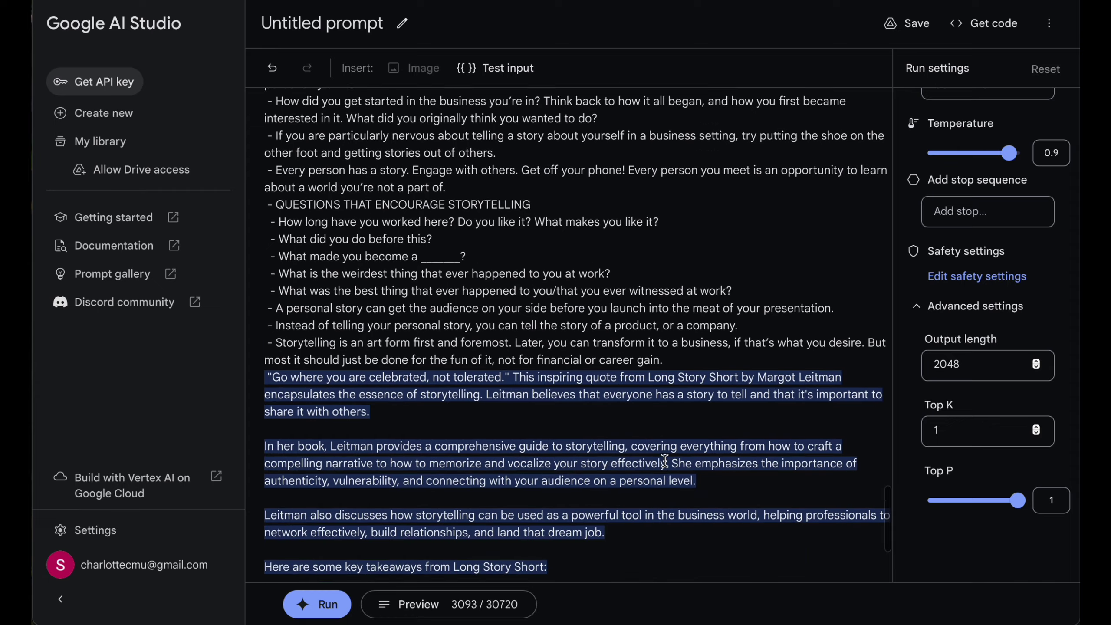
pyautogui.scroll(-1, 670, 482)
pyautogui.scroll(-2, 673, 507)
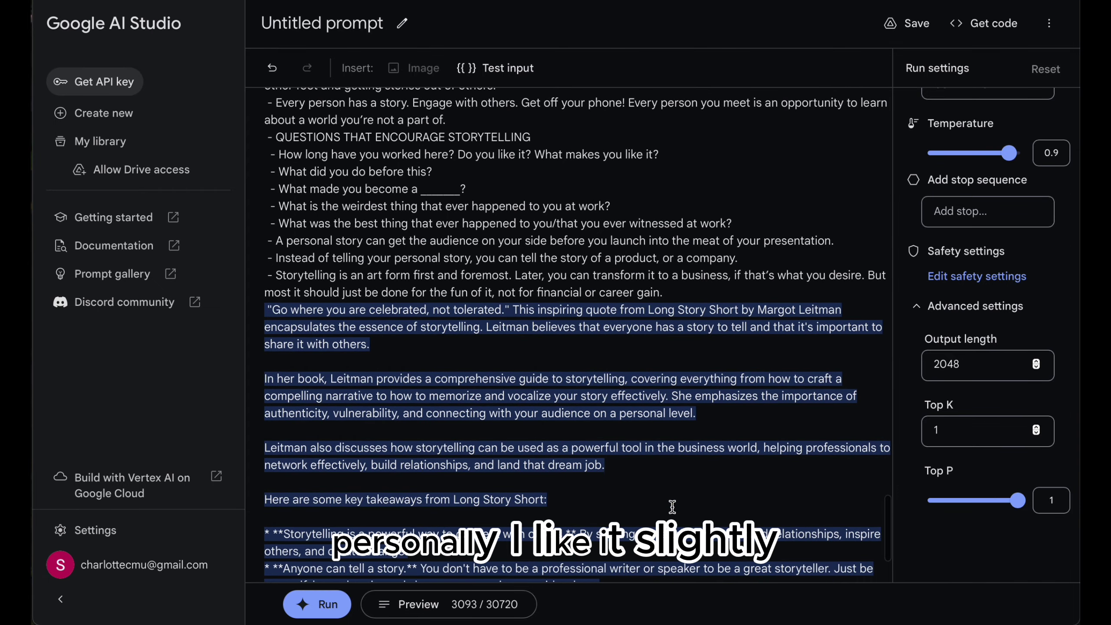
pyautogui.scroll(-3, 673, 507)
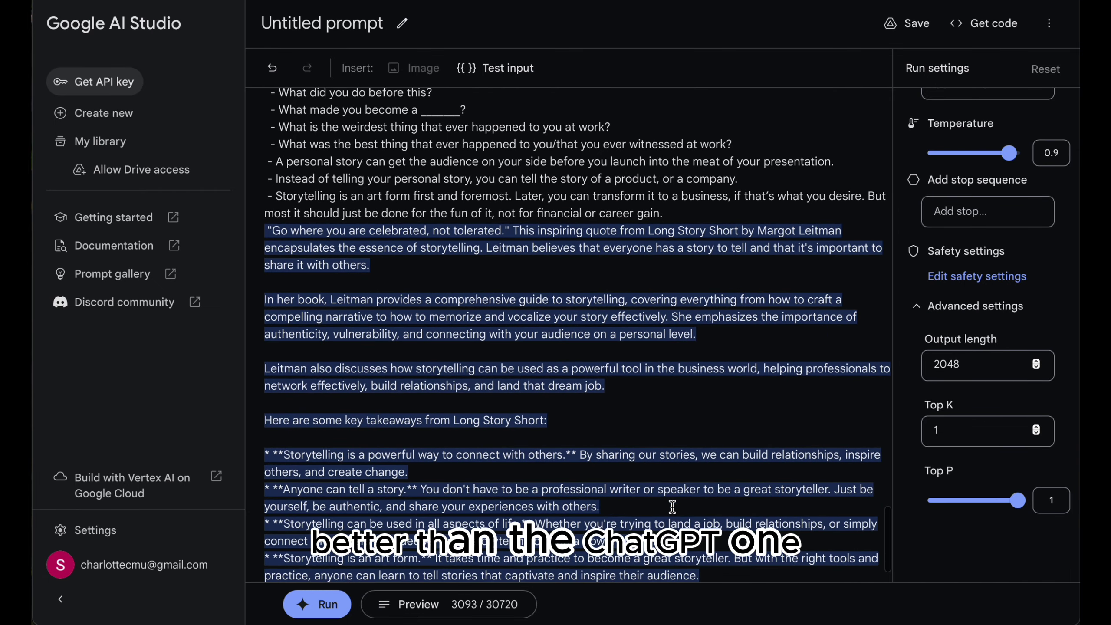
pyautogui.scroll(-3, 672, 508)
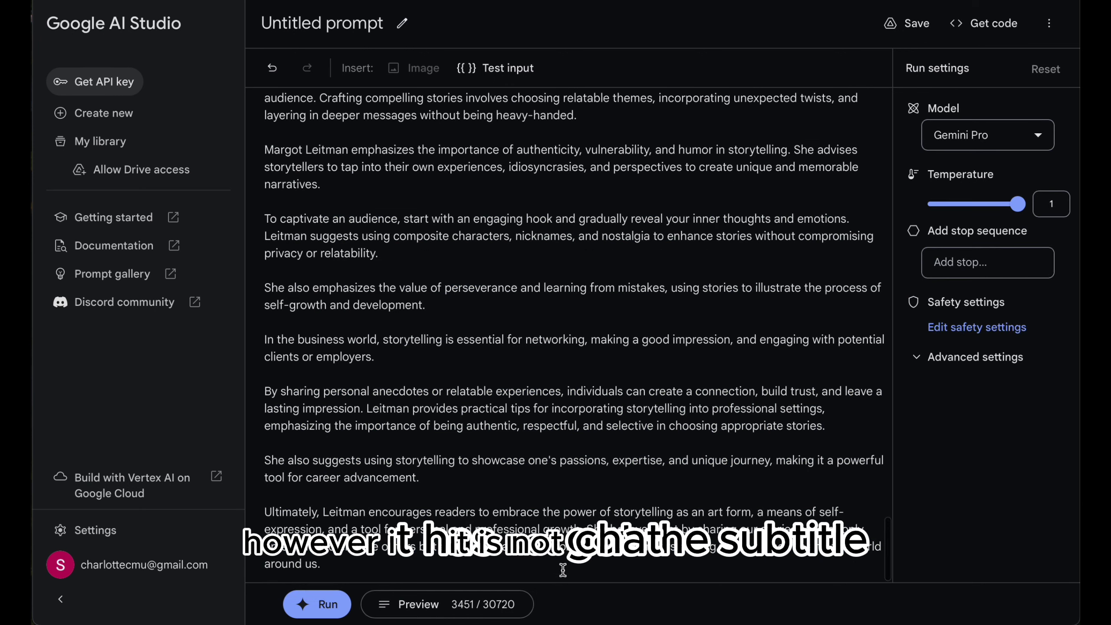
# Append "Draw more content from the web to enhance the summary." below the generated summary, run the prompt, and read the new text.
pyautogui.click(563, 570)
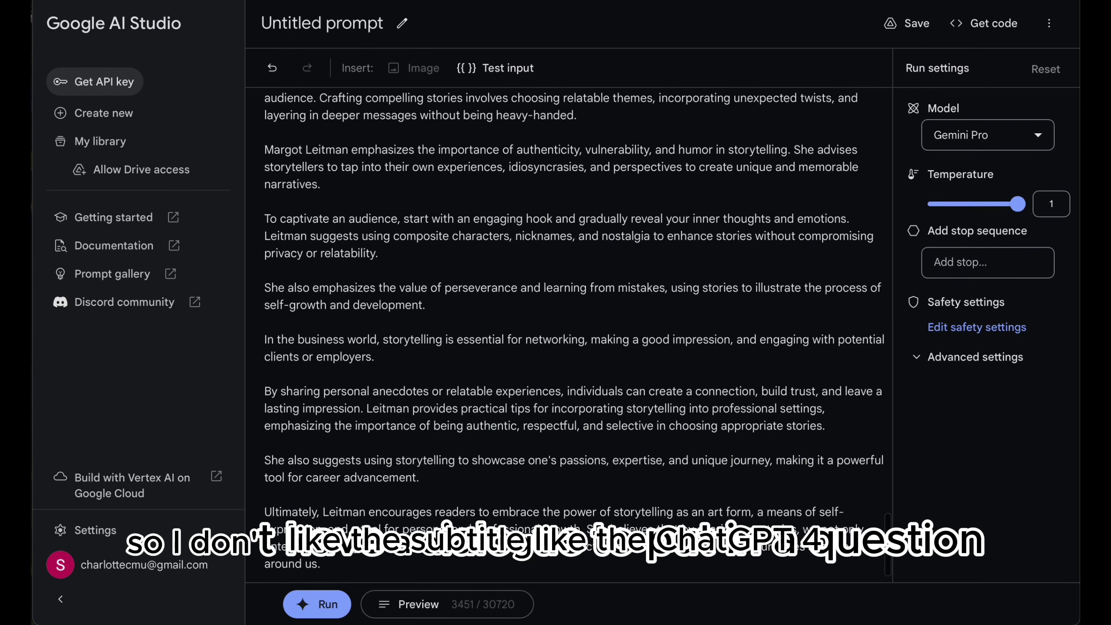
pyautogui.press('Return')
pyautogui.press('Return')
pyautogui.write('Draw')
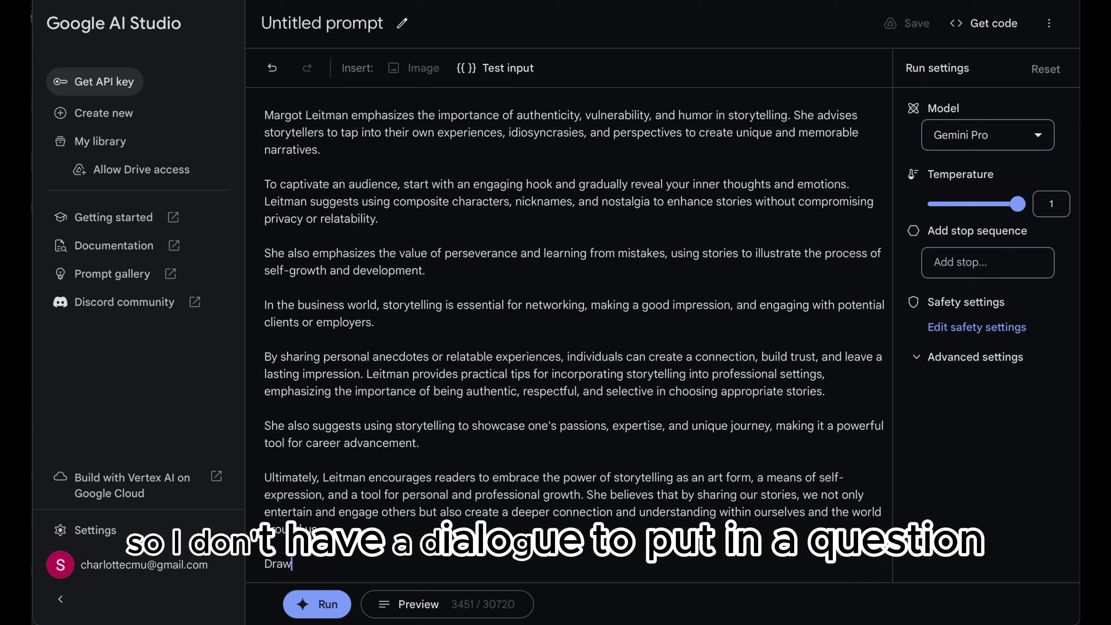
pyautogui.write(' more content from the web')
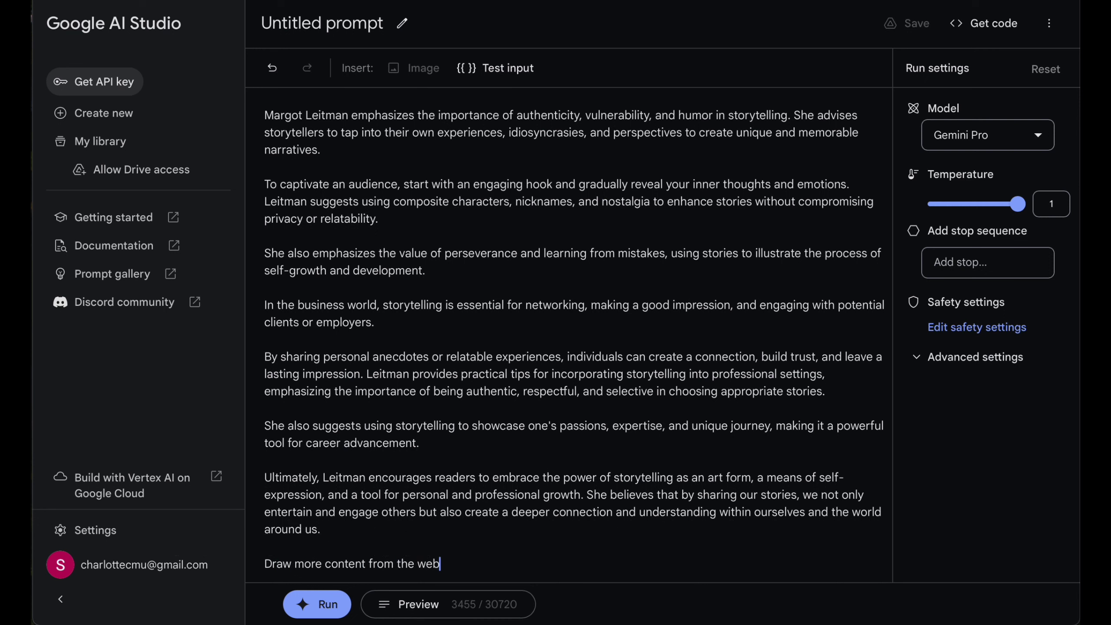
pyautogui.write(' to enhance ')
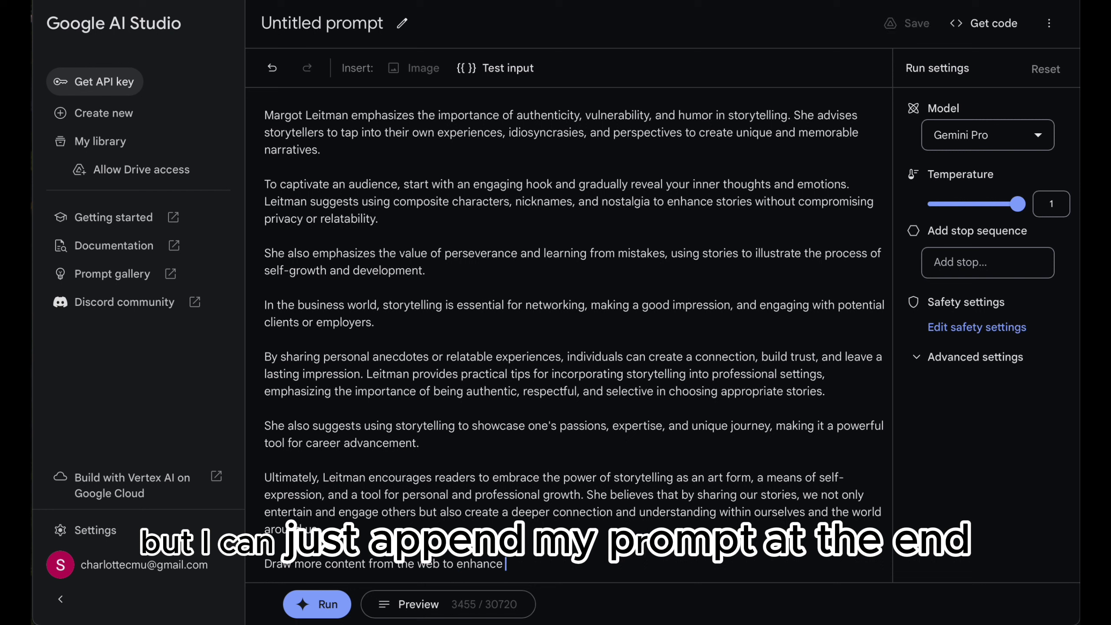
pyautogui.write('the summary')
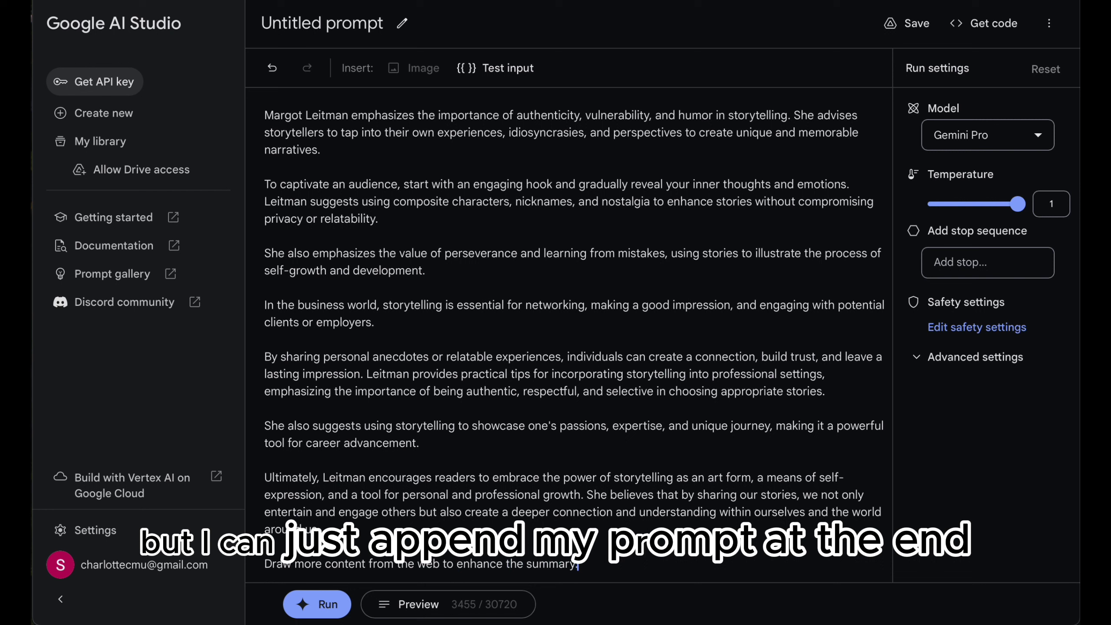
pyautogui.write('.')
pyautogui.click(317, 605)
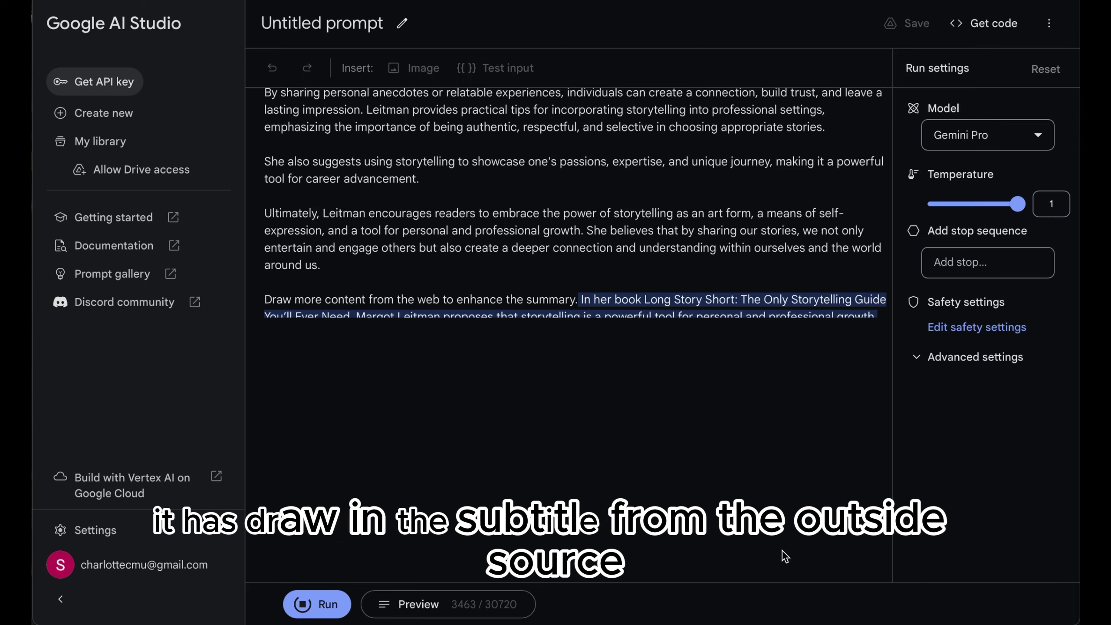
pyautogui.scroll(-7, 782, 550)
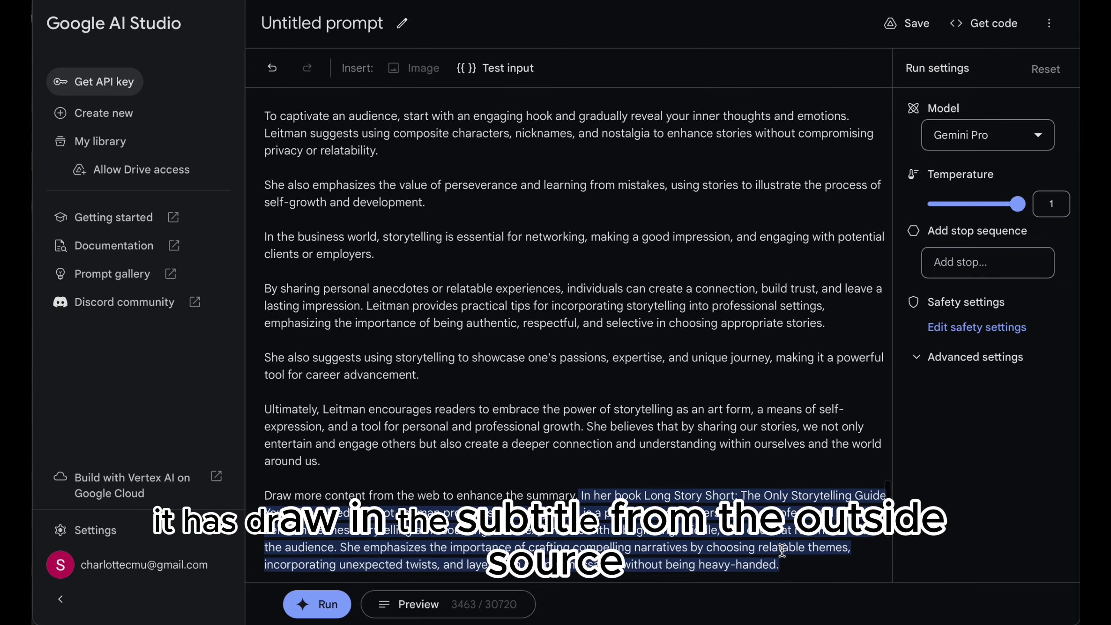
pyautogui.scroll(-3, 782, 550)
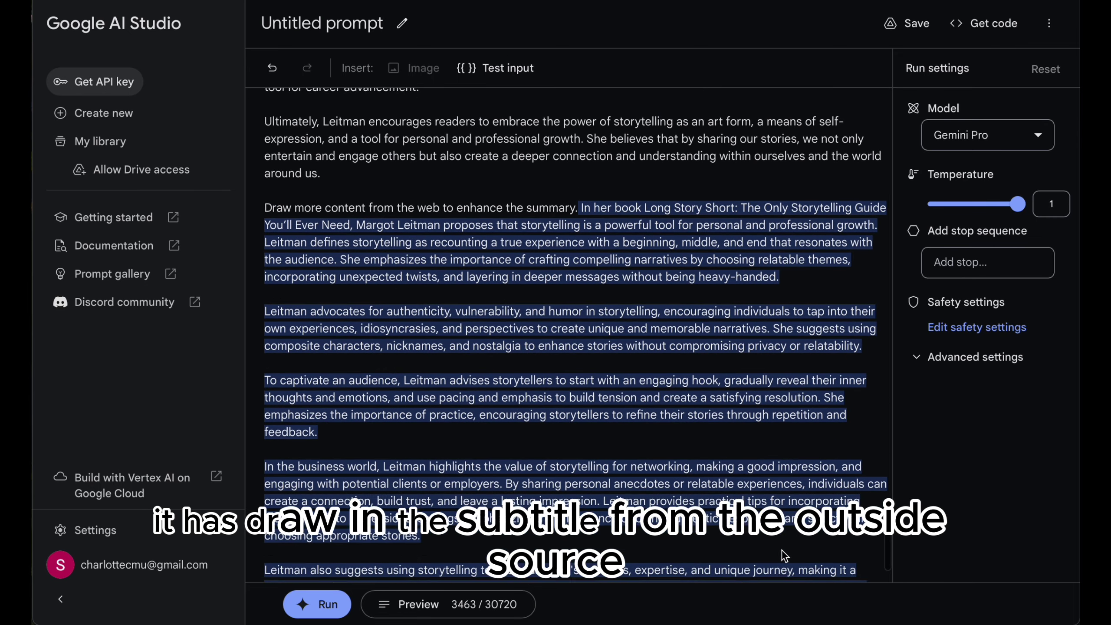
pyautogui.scroll(-1, 783, 555)
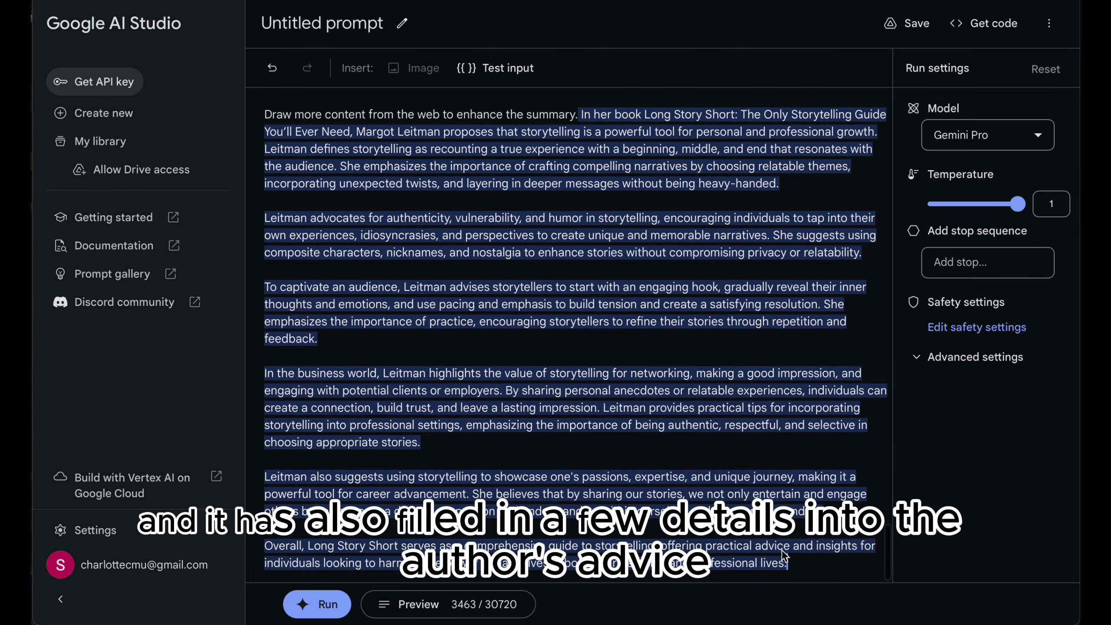